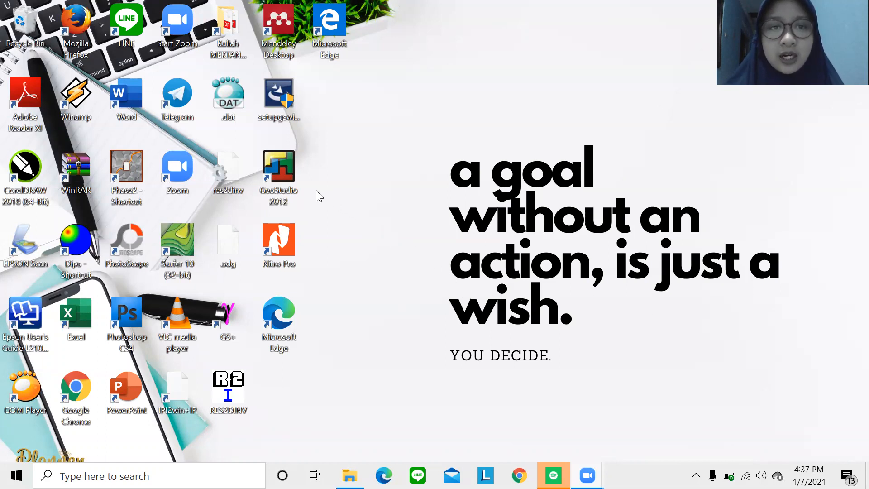
Launch GeoStudio 2012 from its desktop shortcut.
{"action": "double_click", "coordinate": [285, 172]}
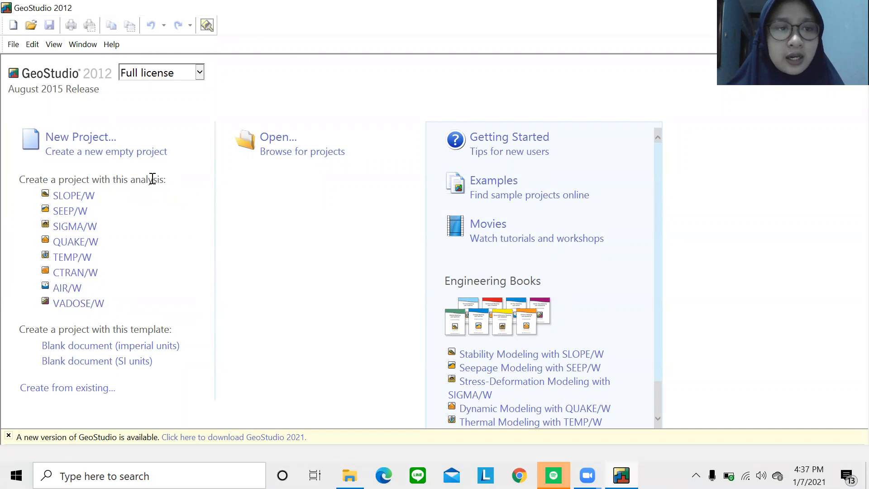
Create a new SLOPE/W project and dismiss the KeyIn Analyses dialog to reach the empty canvas.
{"action": "left_click", "coordinate": [107, 196]}
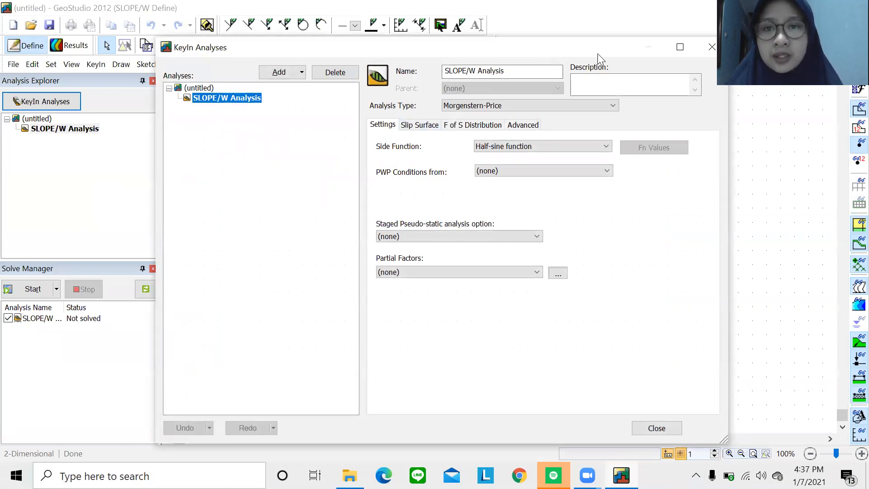
{"action": "left_click", "coordinate": [713, 48]}
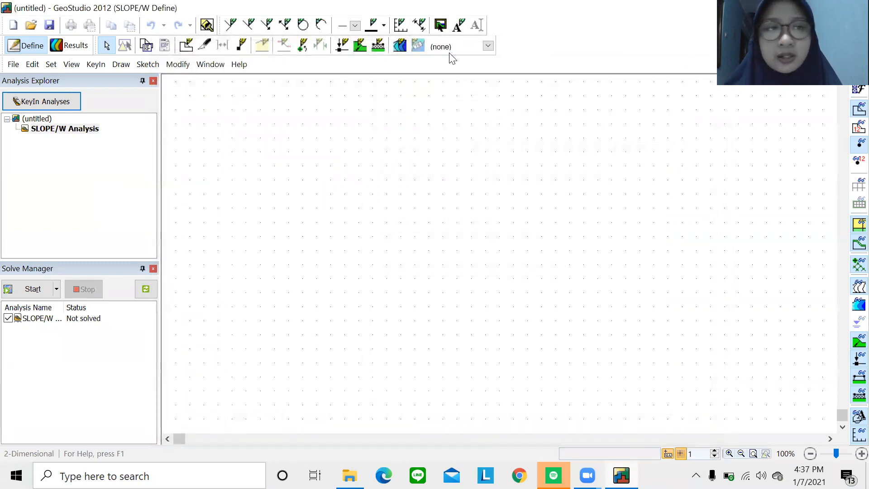
Save the project as a .gsz file in the coba folder, named with the student's name.
{"action": "left_click", "coordinate": [13, 64]}
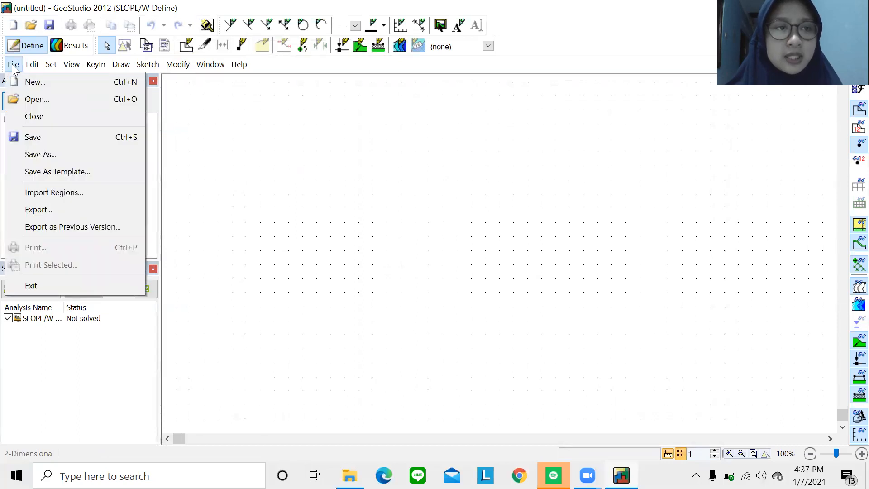
{"action": "left_click", "coordinate": [62, 140]}
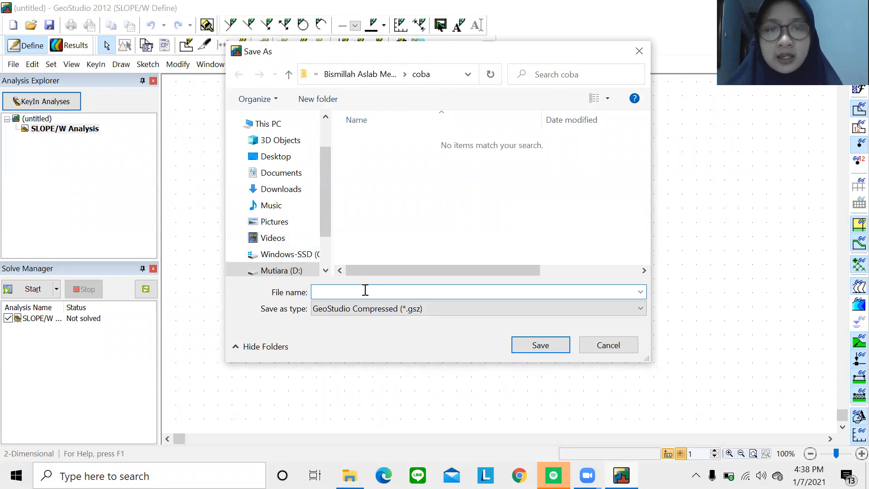
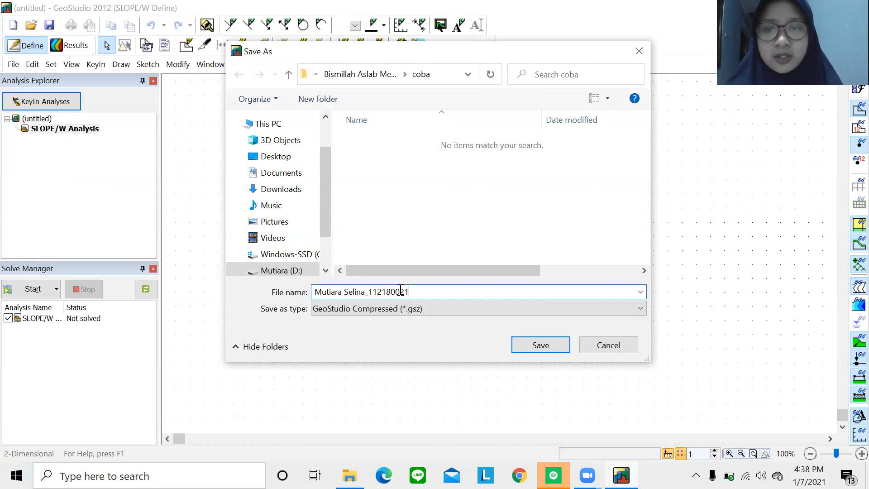
{"action": "left_click", "coordinate": [539, 347]}
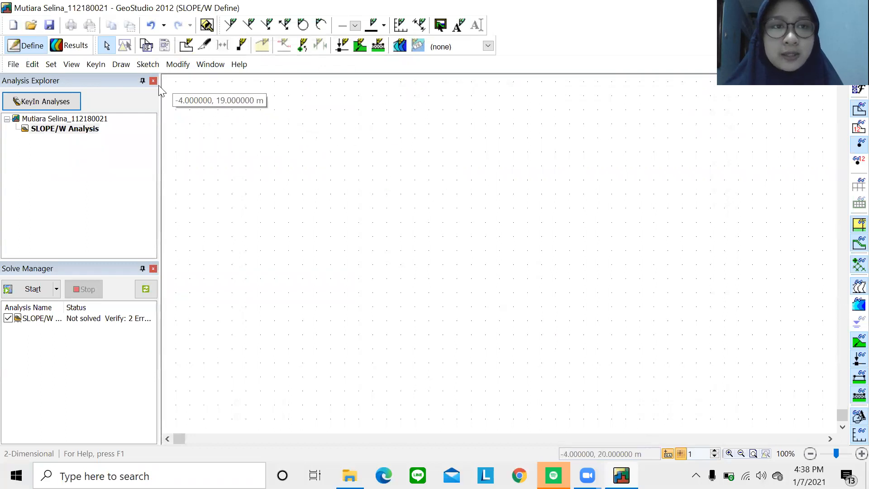
Rename the analysis to the student's name and ID and describe it as 'Tes Asisten Mekbat 2021'.
{"action": "left_click", "coordinate": [95, 64]}
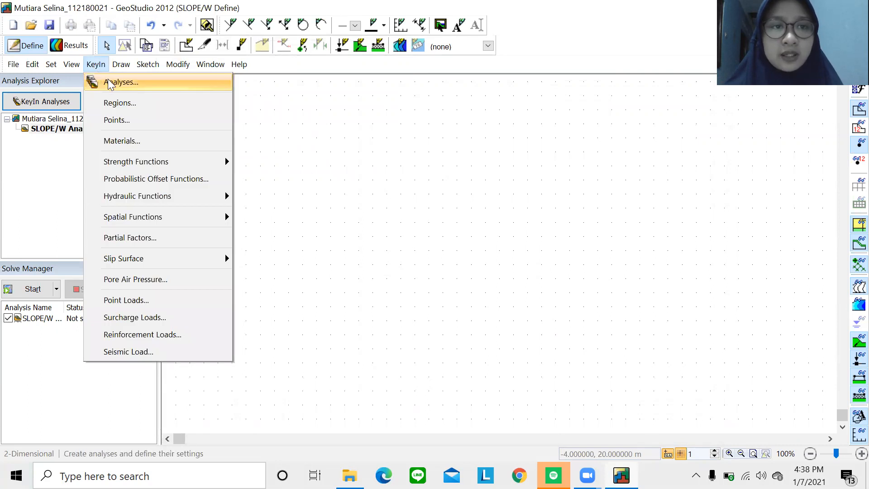
{"action": "left_click", "coordinate": [122, 83]}
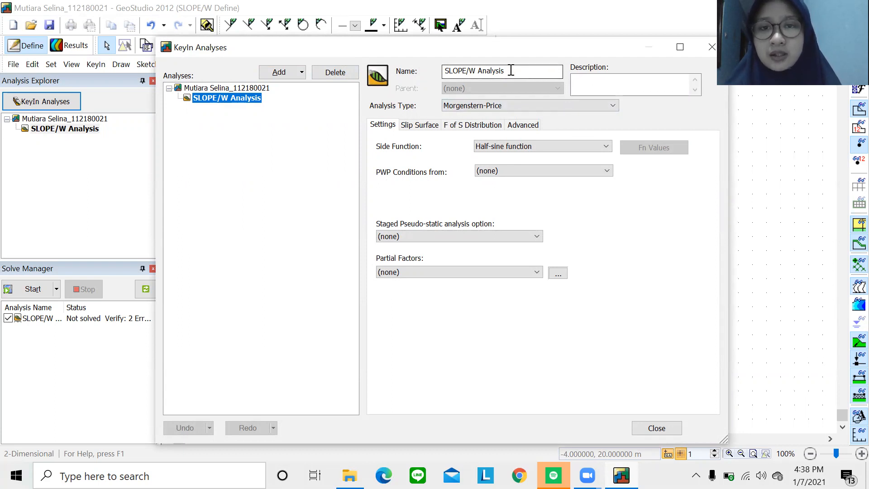
{"action": "left_click_drag", "start_coordinate": [511, 70], "coordinate": [442, 70]}
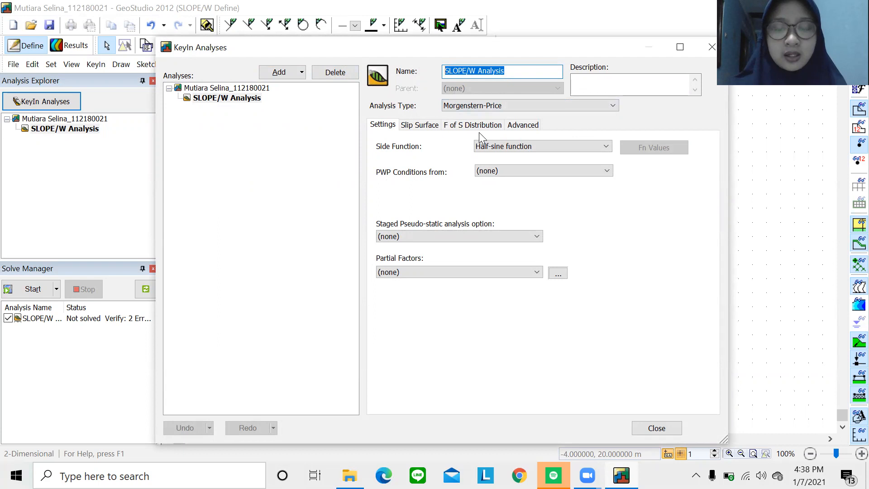
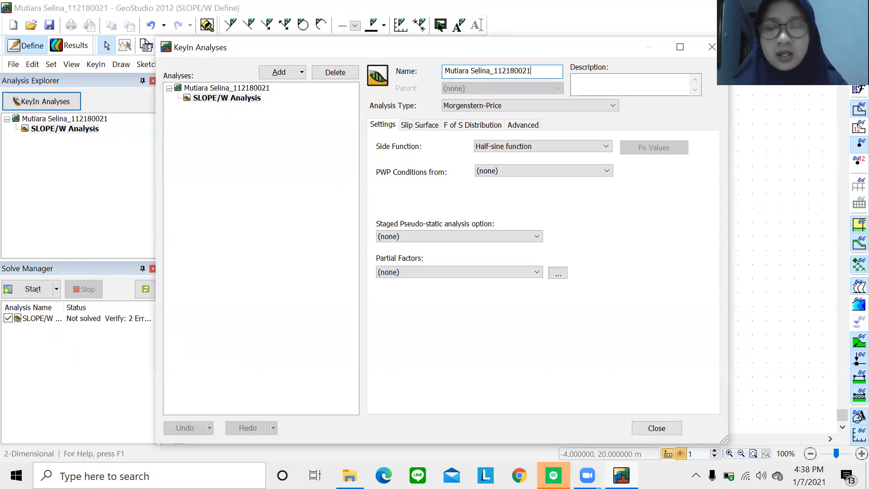
{"action": "left_click", "coordinate": [628, 81]}
{"action": "type", "text": "Tes Asisten"}
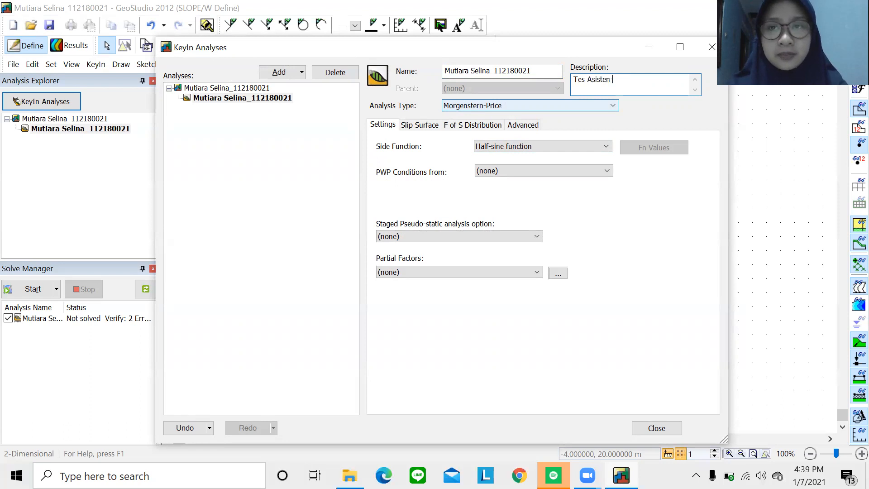
{"action": "type", "text": " Mekbat 2021"}
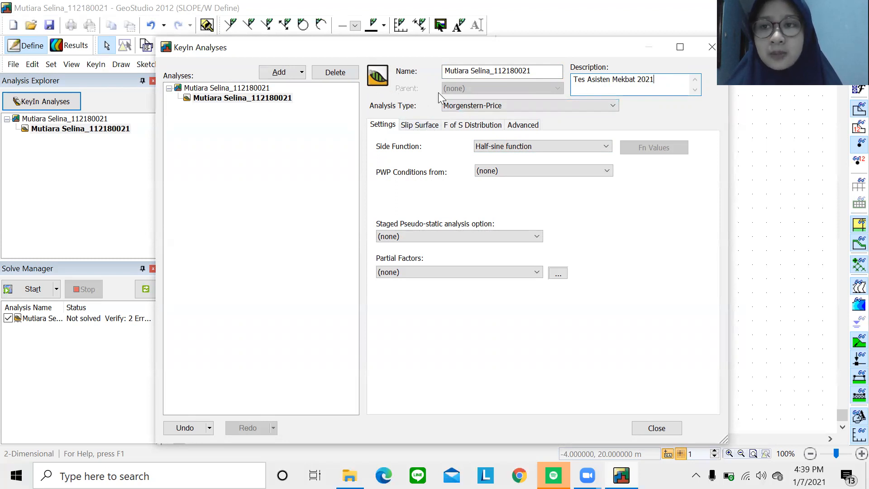
Keep Morgenstern-Price as the analysis type and leave pore-water pressure conditions at (none).
{"action": "left_click", "coordinate": [461, 110]}
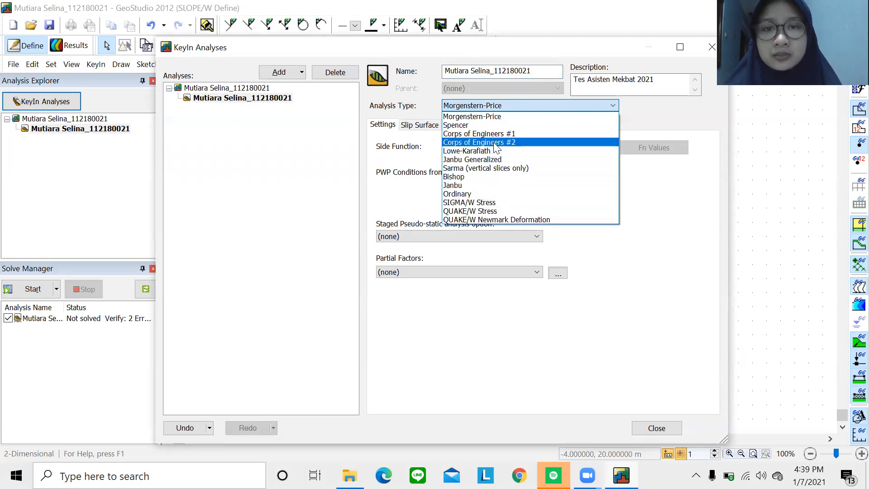
{"action": "left_click", "coordinate": [495, 119]}
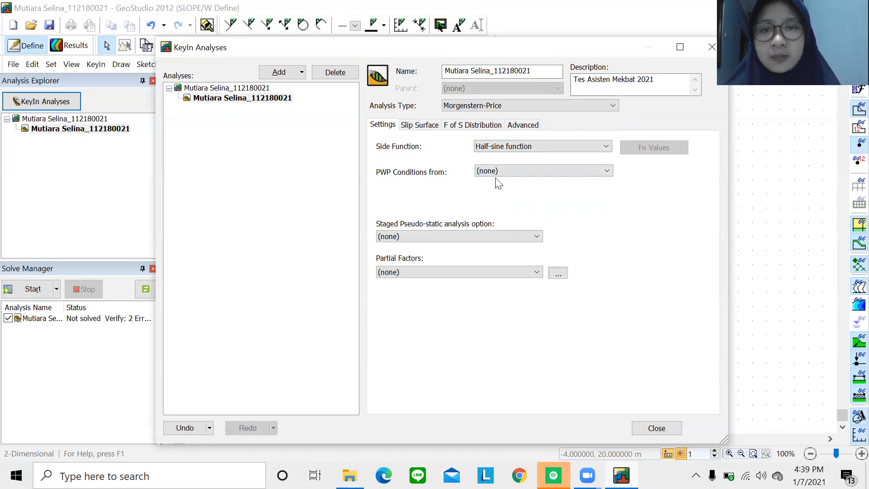
{"action": "left_click", "coordinate": [507, 177]}
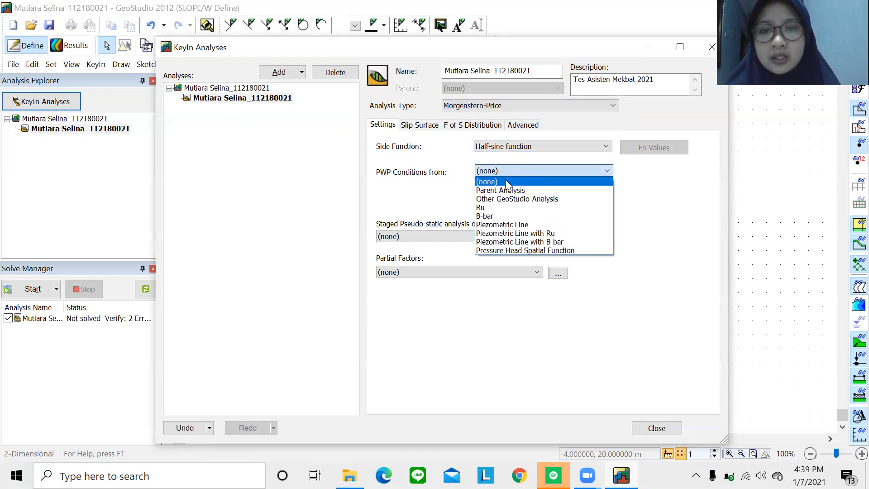
{"action": "left_click", "coordinate": [505, 181]}
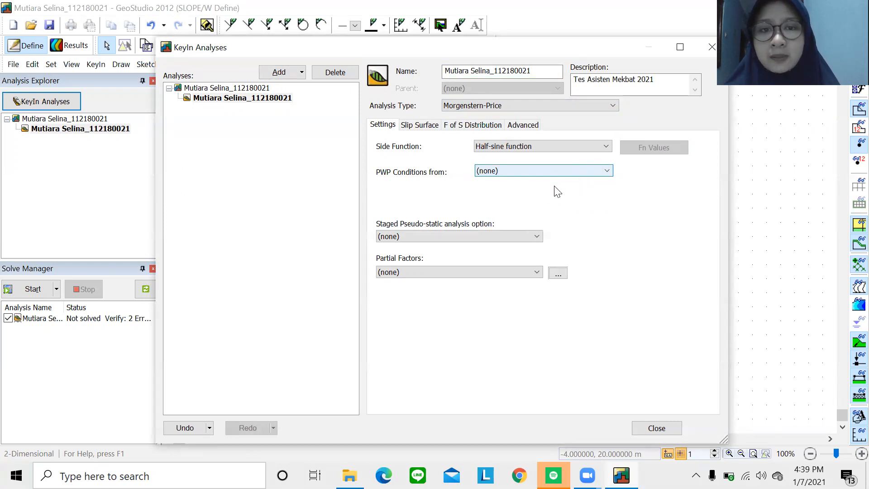
{"action": "left_click", "coordinate": [500, 173]}
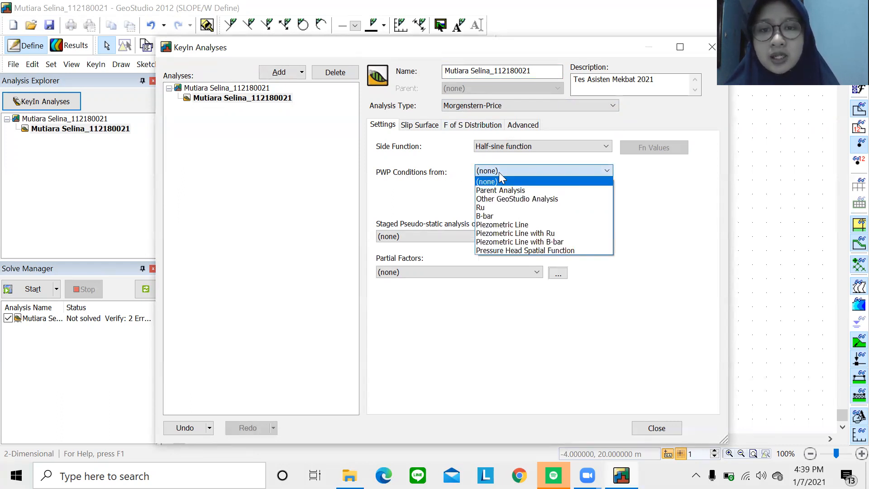
{"action": "left_click", "coordinate": [499, 225]}
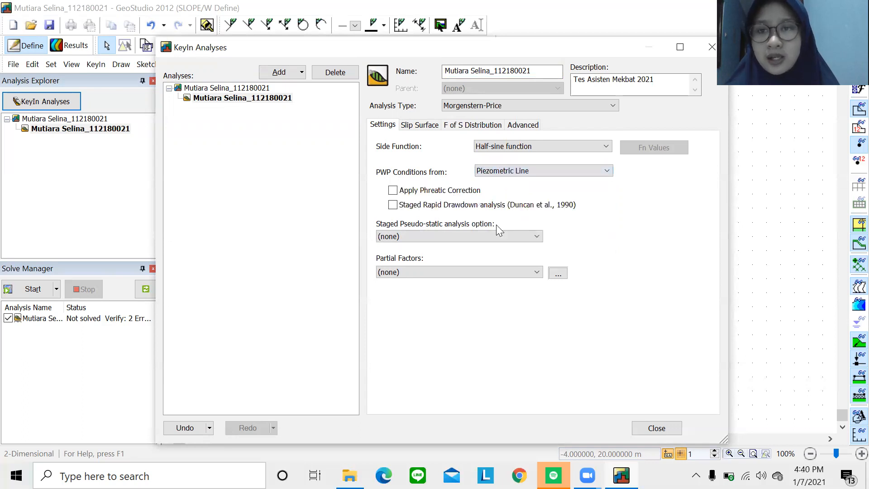
{"action": "left_click", "coordinate": [505, 177]}
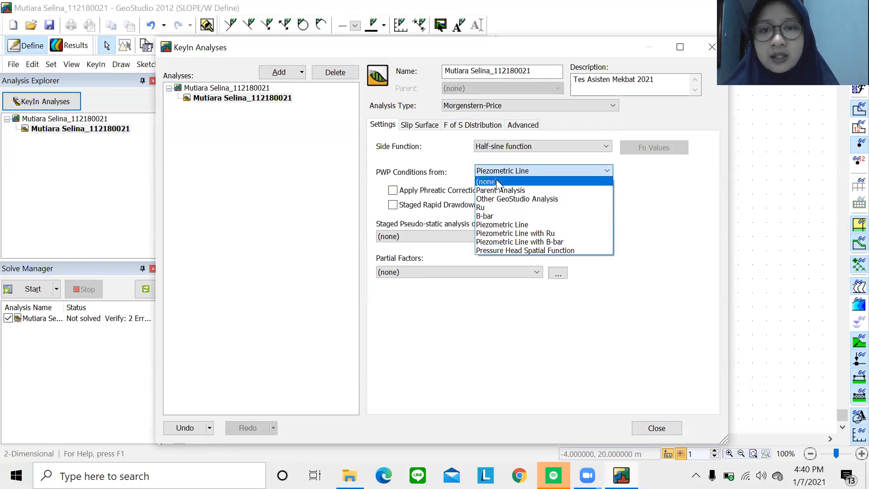
{"action": "left_click", "coordinate": [495, 181]}
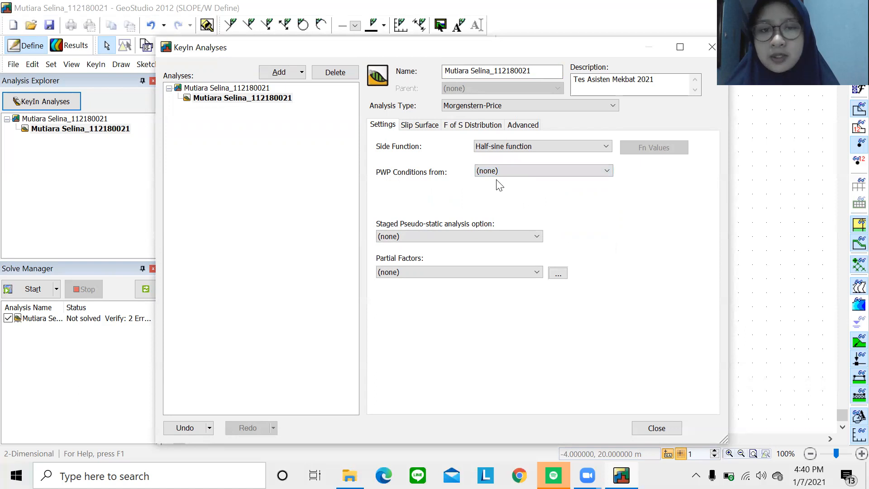
Confirm left-to-right Entry and Exit slip surfaces and a Constant F of S distribution.
{"action": "left_click", "coordinate": [414, 127]}
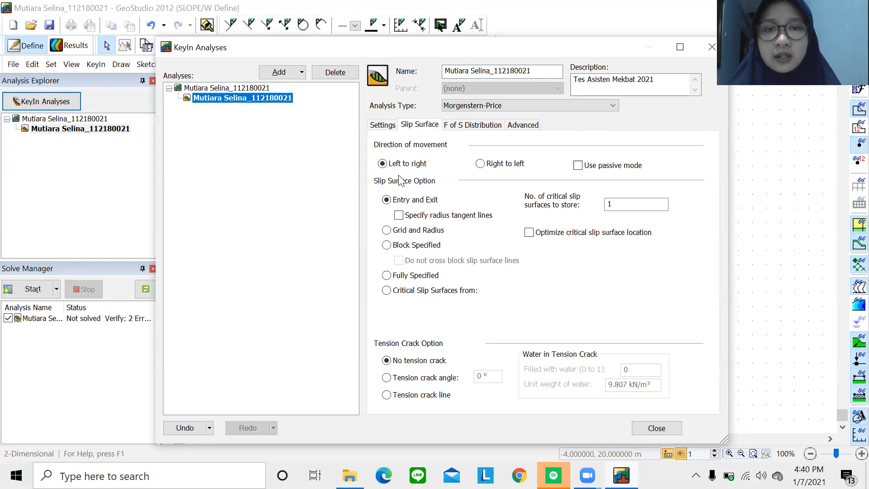
{"action": "left_click", "coordinate": [384, 165]}
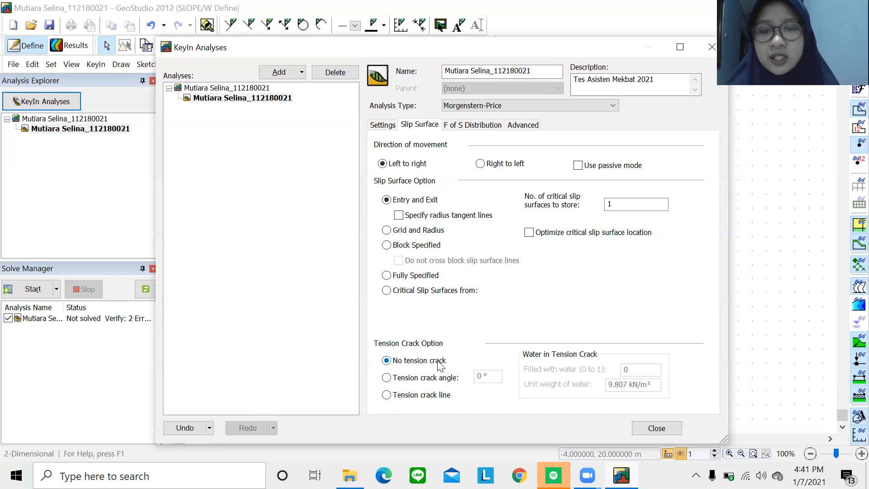
{"action": "left_click", "coordinate": [494, 130]}
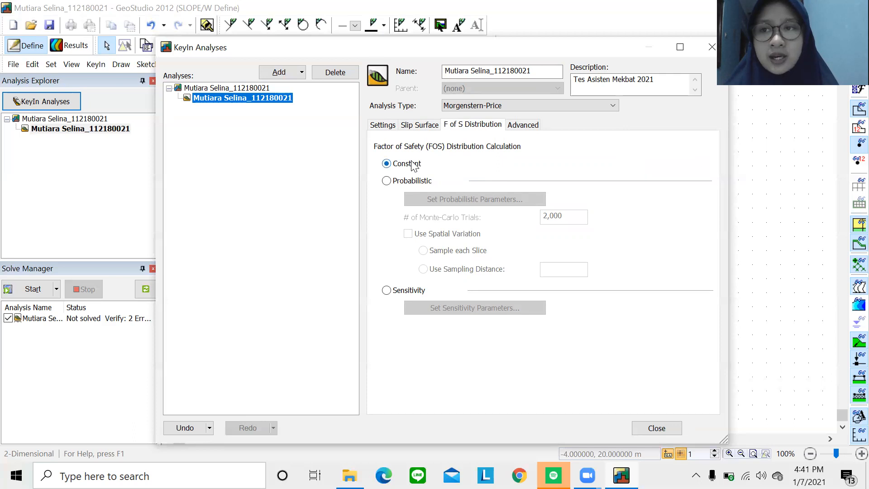
Leave Advanced defaults (30 slices, 100 iterations, 0.001 tolerance) and close the analysis settings.
{"action": "left_click", "coordinate": [528, 129]}
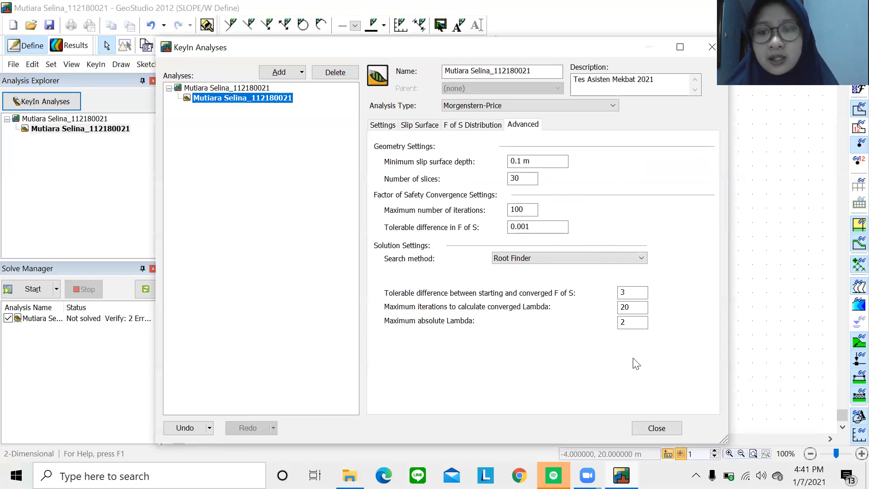
{"action": "left_click", "coordinate": [653, 429]}
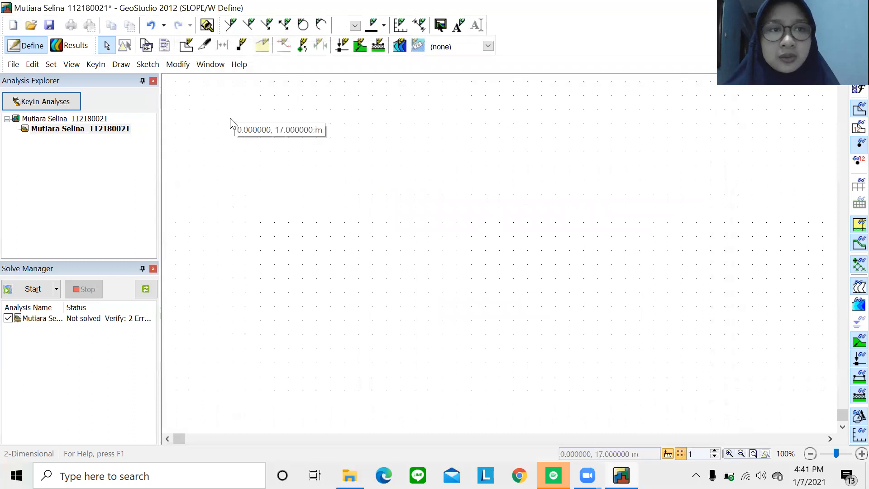
Set metric units in kilonewtons, 9.807 kN/m³ water unit weight and a 1:200 scale.
{"action": "left_click", "coordinate": [51, 66]}
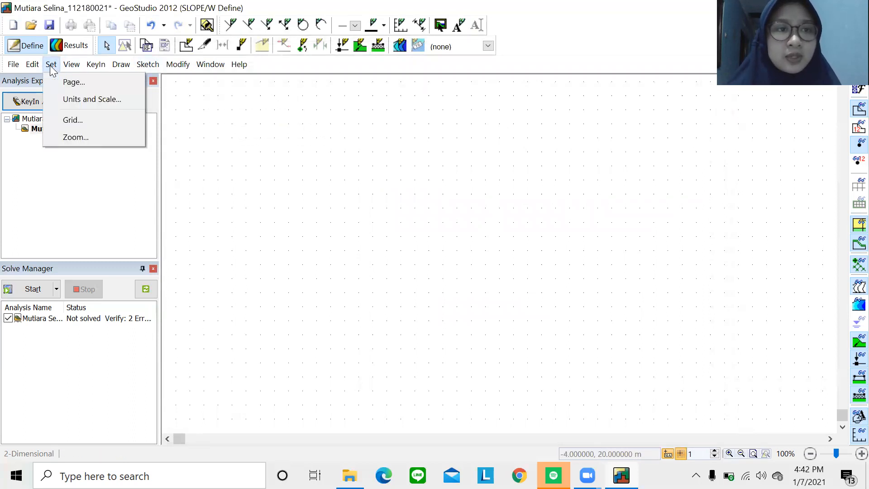
{"action": "left_click", "coordinate": [69, 98]}
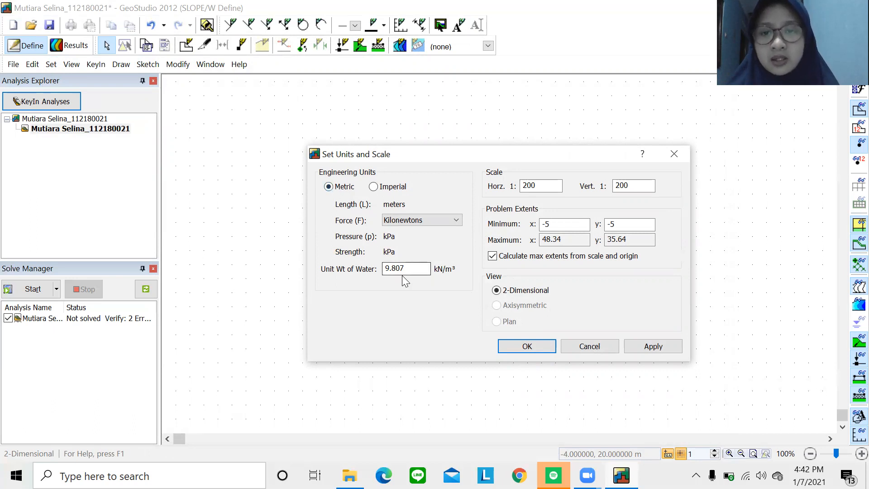
{"action": "left_click", "coordinate": [646, 347]}
{"action": "left_click", "coordinate": [525, 349]}
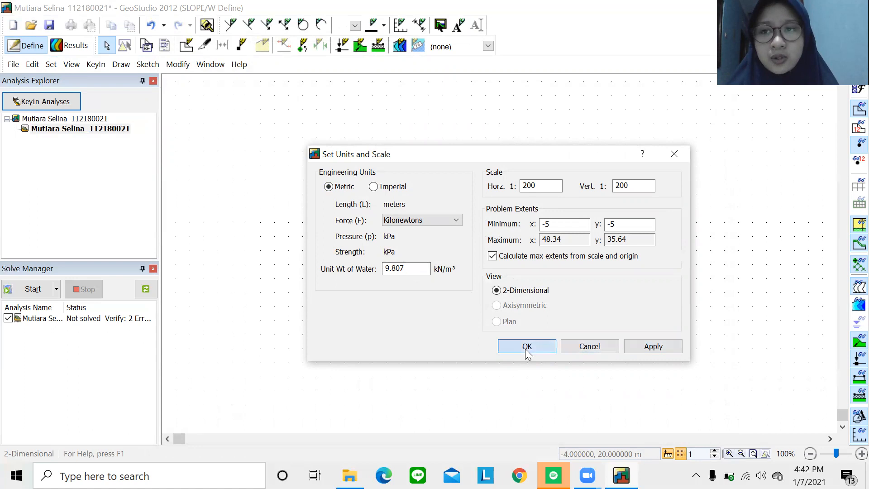
{"action": "left_click", "coordinate": [51, 66]}
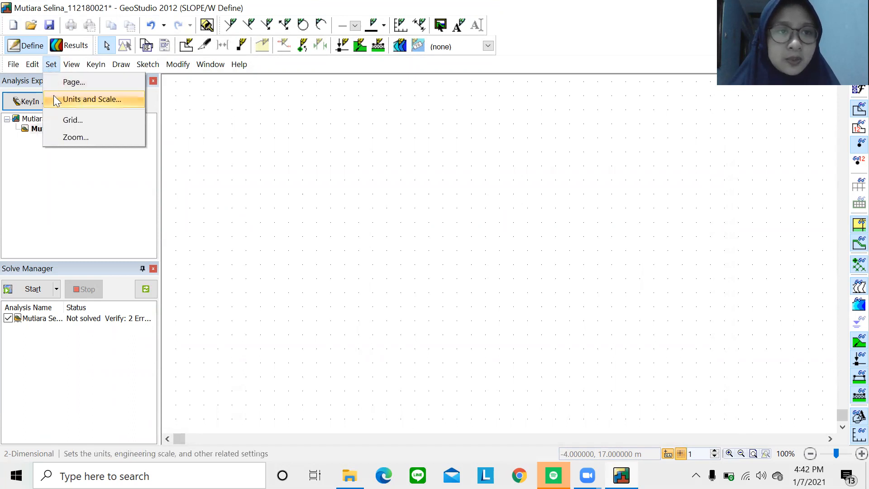
{"action": "left_click", "coordinate": [72, 120]}
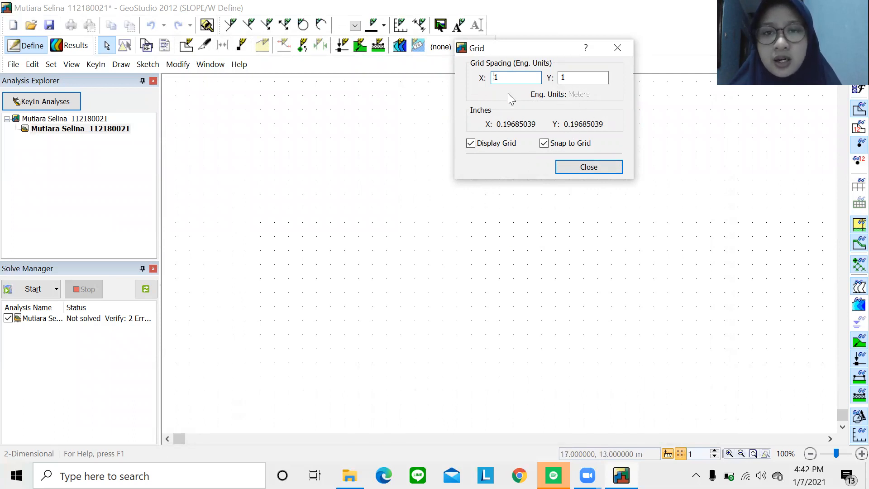
{"action": "left_click_drag", "start_coordinate": [512, 78], "coordinate": [482, 78]}
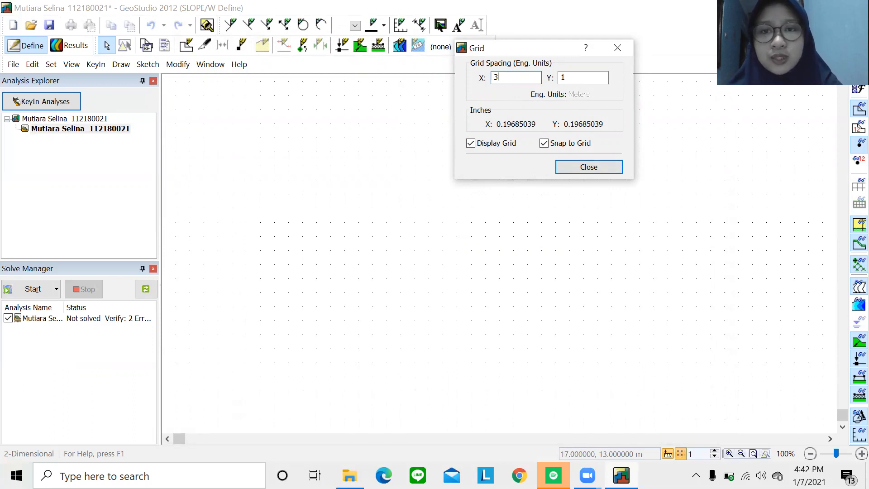
{"action": "double_click", "coordinate": [584, 79]}
{"action": "key", "text": "BackSpace"}
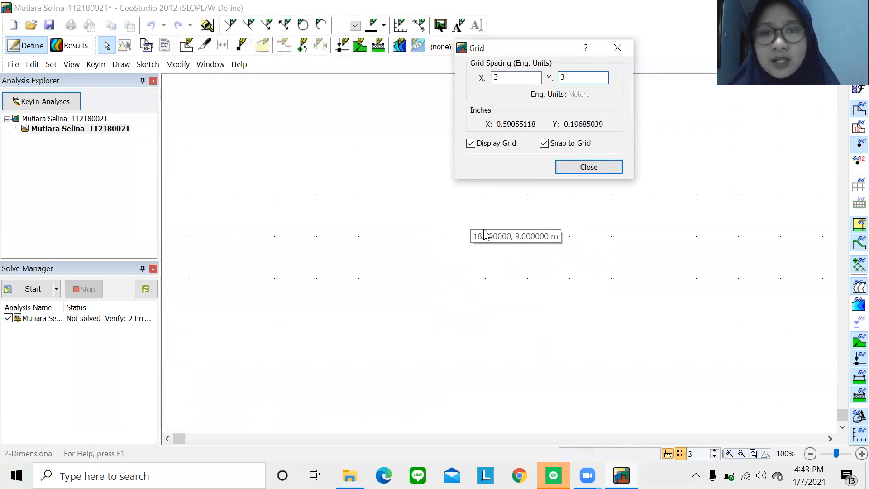
{"action": "type", "text": "1"}
{"action": "double_click", "coordinate": [515, 77]}
{"action": "key", "text": "BackSpace"}
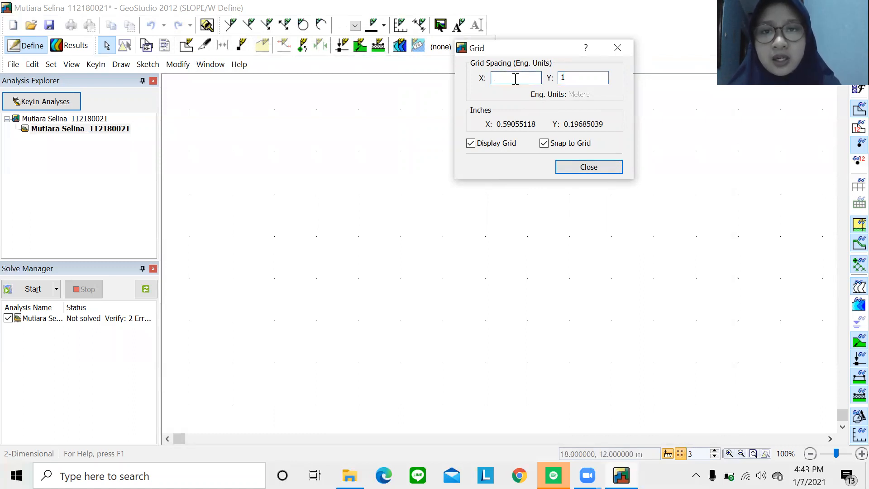
{"action": "left_click", "coordinate": [601, 168]}
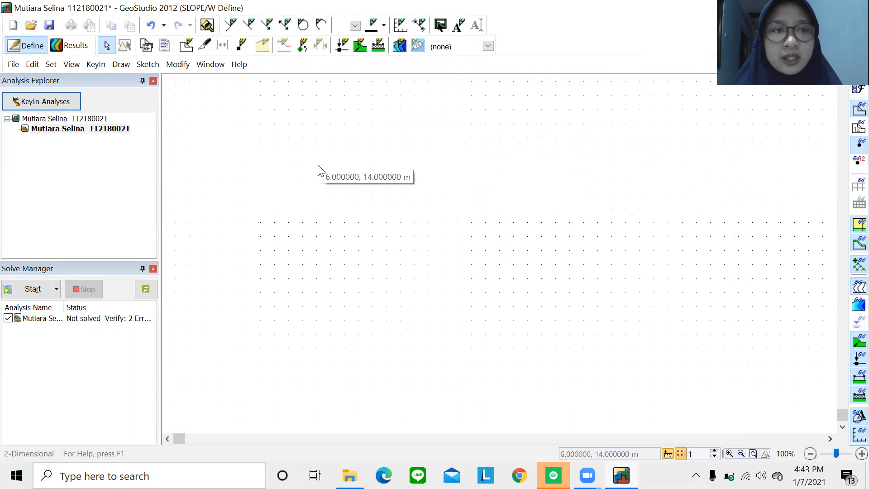
Sketch axes titled Distance (m) from 0 to 40 and Elevation (m) from 0 to 20.
{"action": "left_click", "coordinate": [147, 66]}
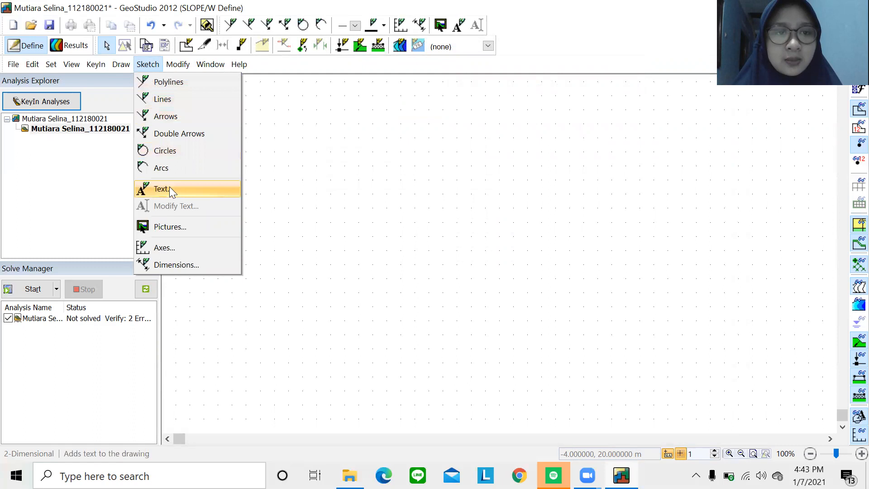
{"action": "left_click", "coordinate": [161, 248]}
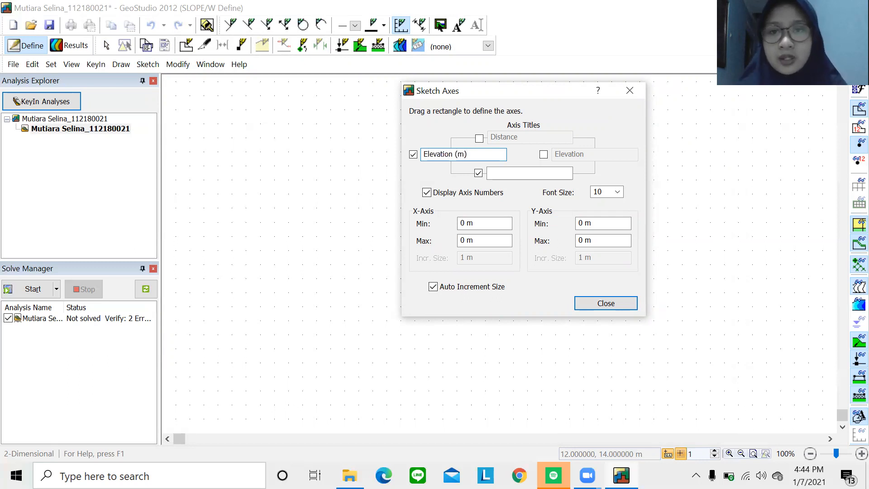
{"action": "left_click", "coordinate": [508, 173]}
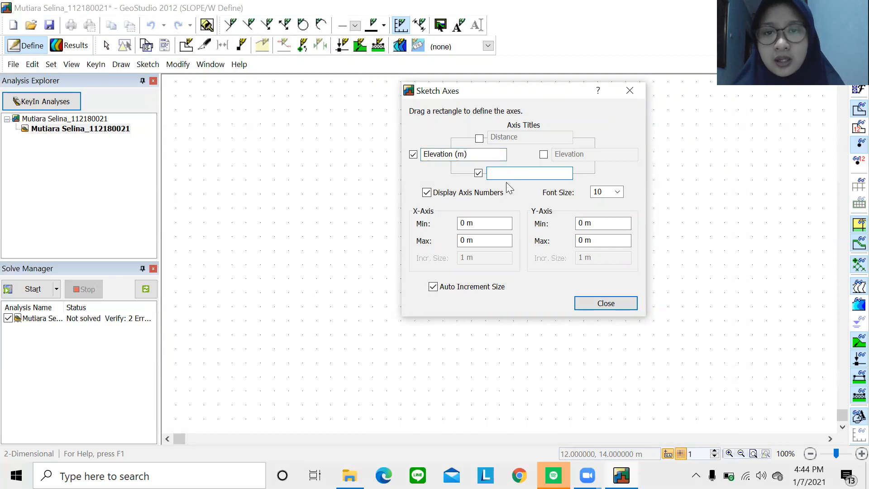
{"action": "type", "text": "Distance (m"}
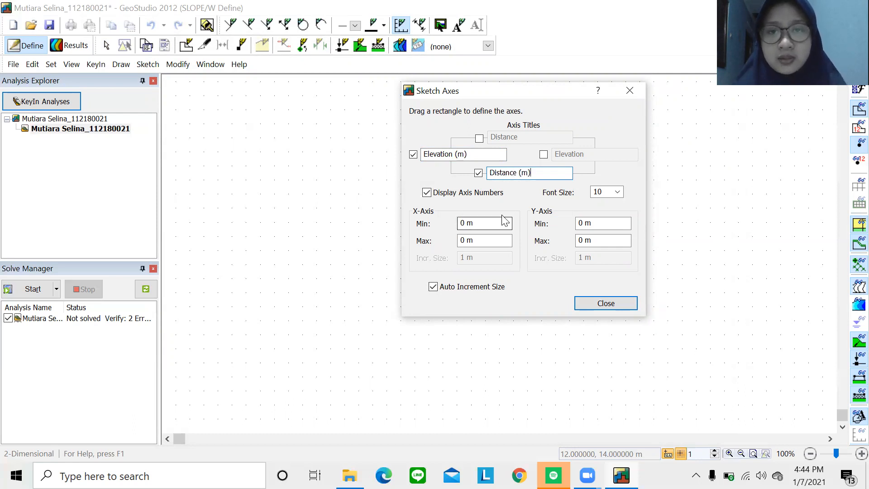
{"action": "left_click", "coordinate": [463, 225]}
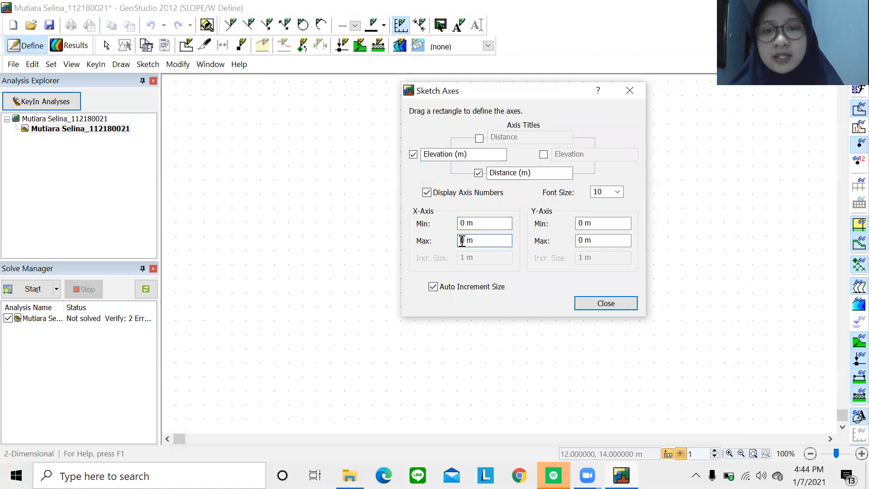
{"action": "type", "text": "4"}
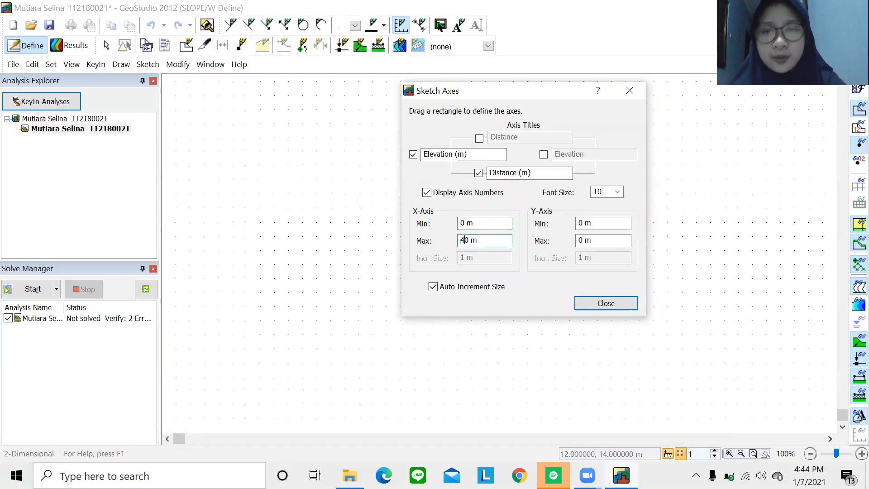
{"action": "left_click", "coordinate": [579, 224]}
{"action": "left_click", "coordinate": [580, 240]}
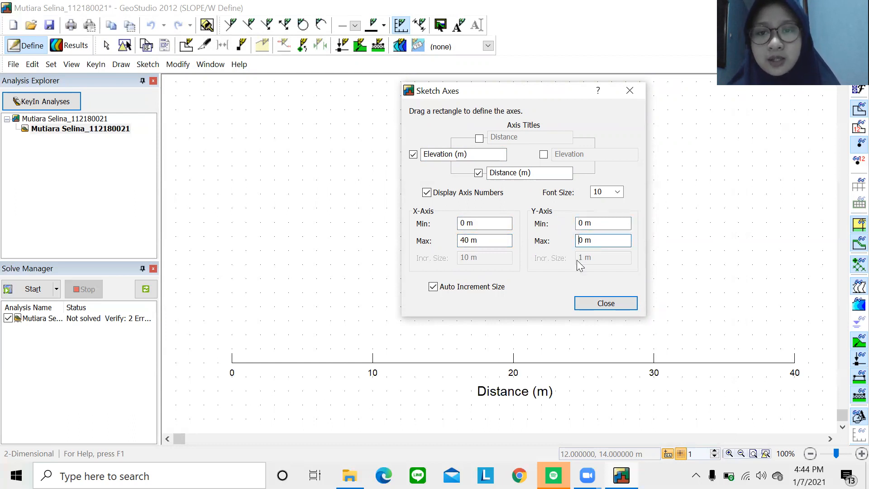
{"action": "type", "text": "2"}
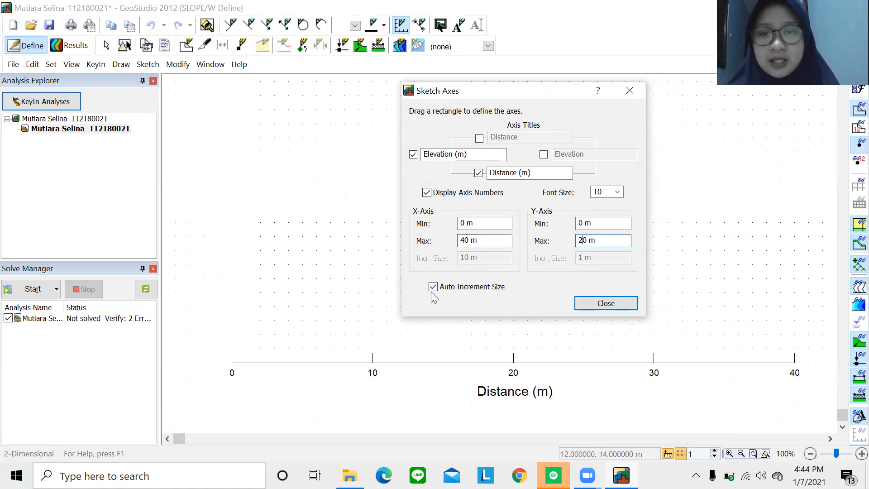
{"action": "left_click", "coordinate": [602, 303]}
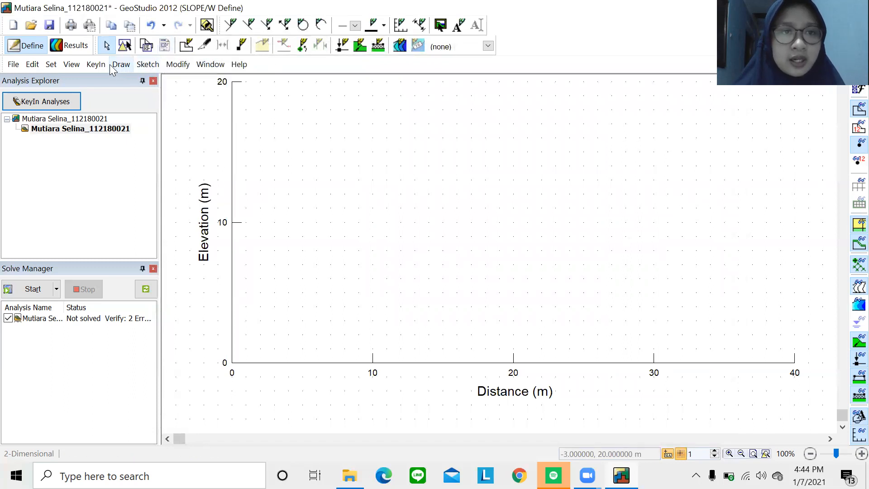
Draw the slope region through (0,20), (20,20), (40,0) and (0,0), closing it at the first point.
{"action": "left_click", "coordinate": [121, 67]}
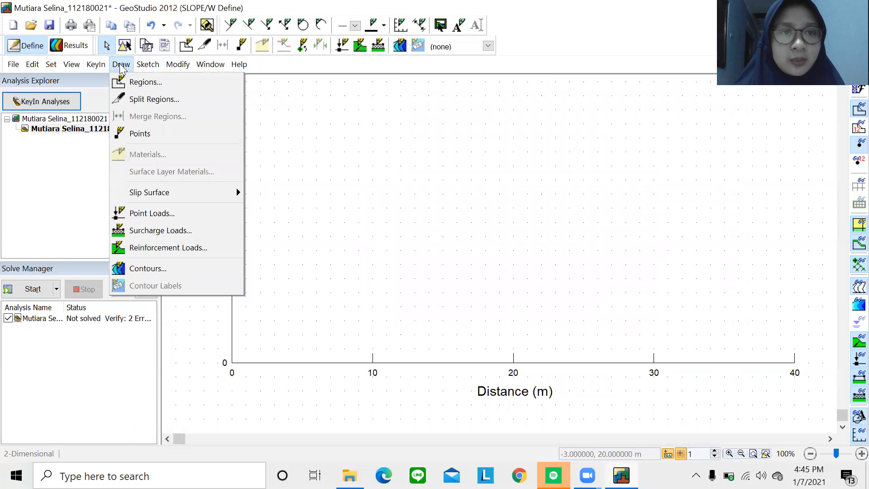
{"action": "left_click", "coordinate": [127, 83]}
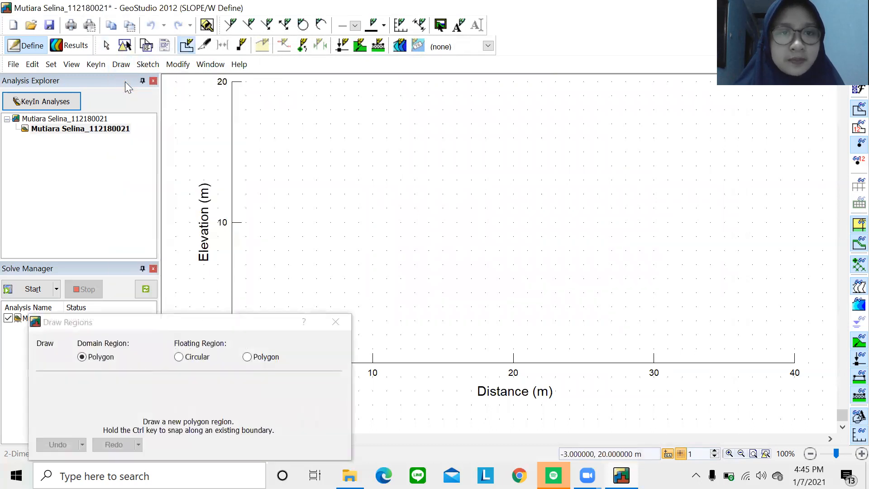
{"action": "left_click", "coordinate": [243, 327]}
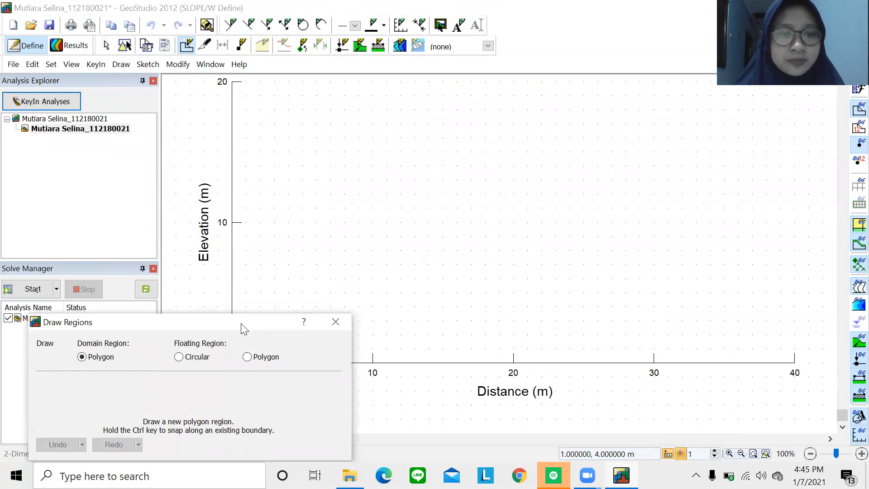
{"action": "left_click_drag", "start_coordinate": [244, 329], "coordinate": [190, 410]}
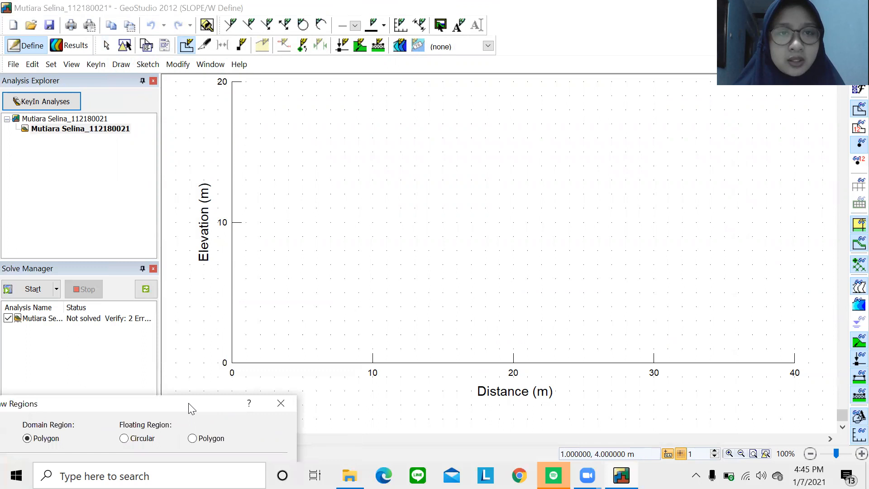
{"action": "left_click", "coordinate": [231, 82]}
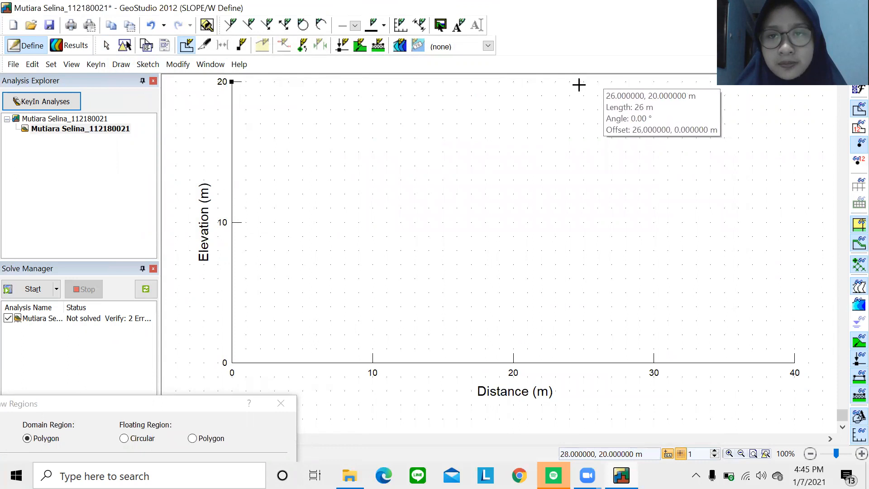
{"action": "left_click", "coordinate": [517, 84]}
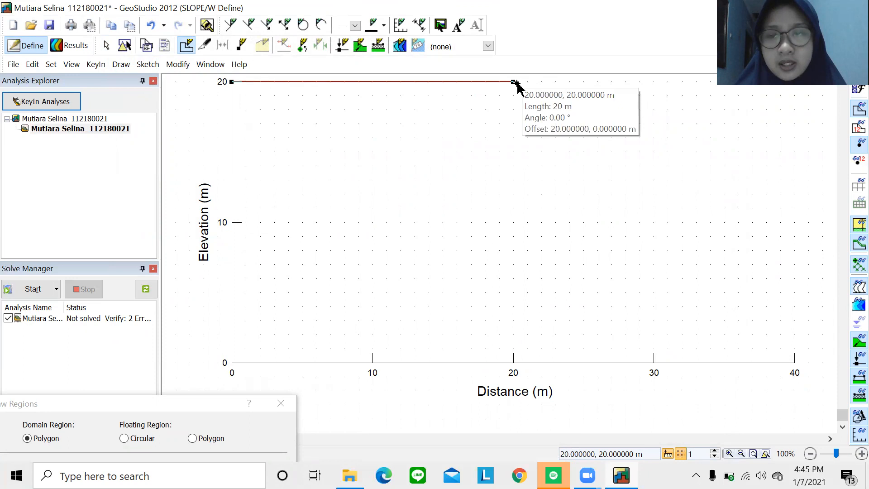
{"action": "left_click", "coordinate": [789, 361]}
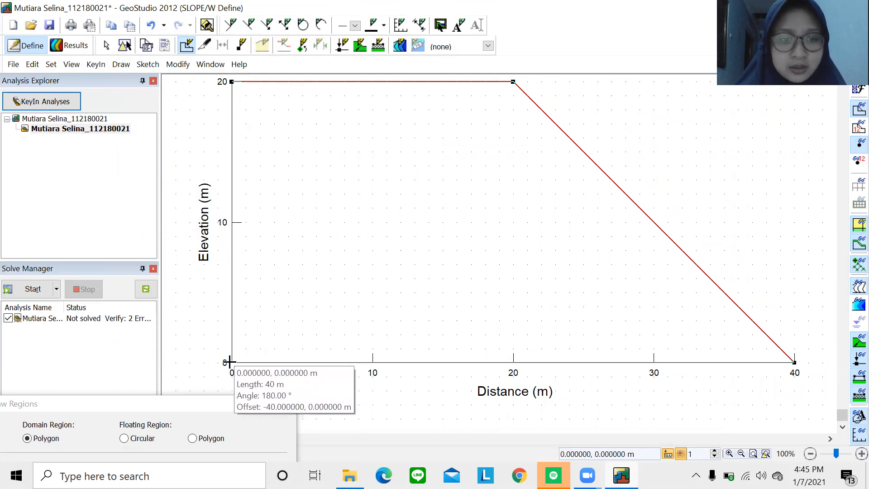
{"action": "left_click", "coordinate": [230, 362]}
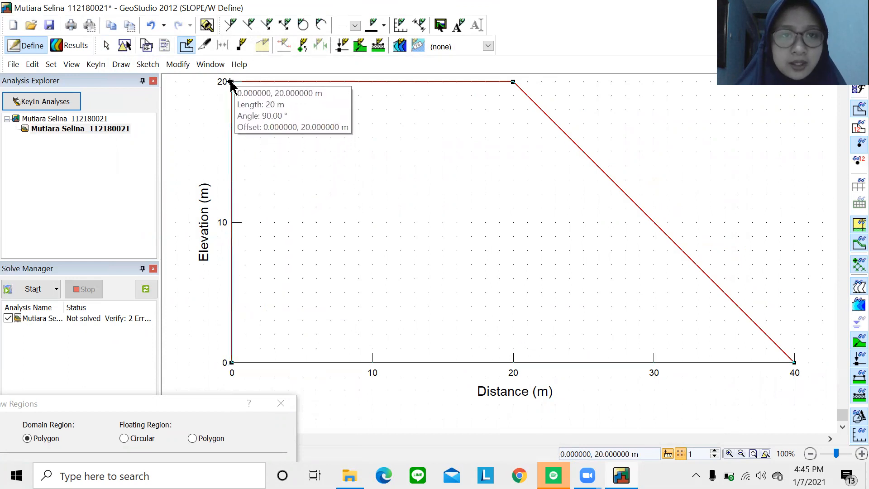
{"action": "left_click", "coordinate": [231, 82]}
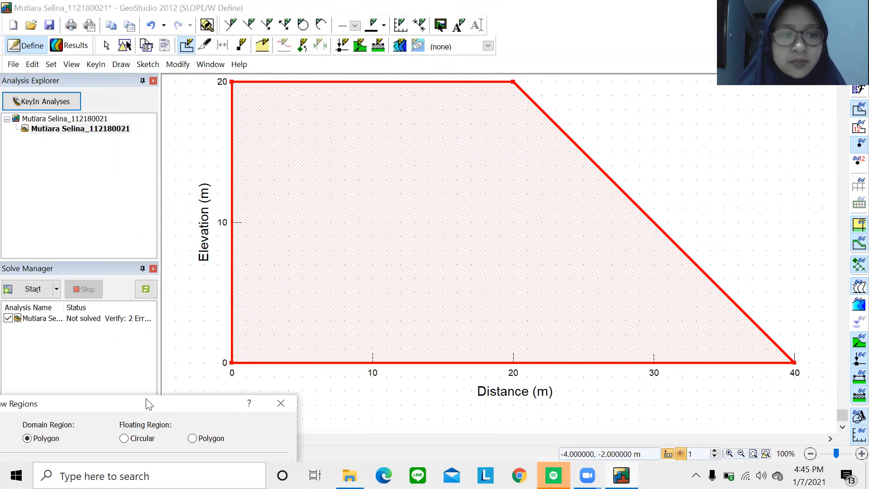
Move the Draw Regions panel aside and close it to end region drawing.
{"action": "left_click_drag", "start_coordinate": [148, 404], "coordinate": [188, 206]}
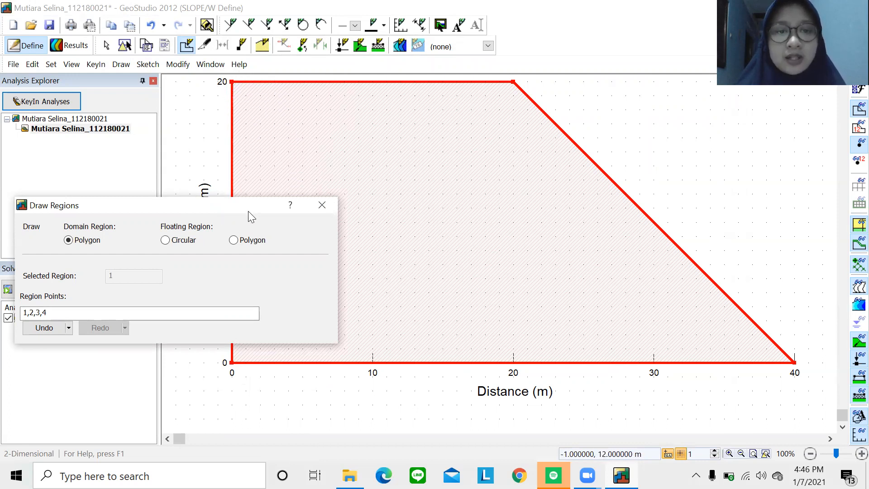
{"action": "left_click_drag", "start_coordinate": [248, 211], "coordinate": [245, 392]}
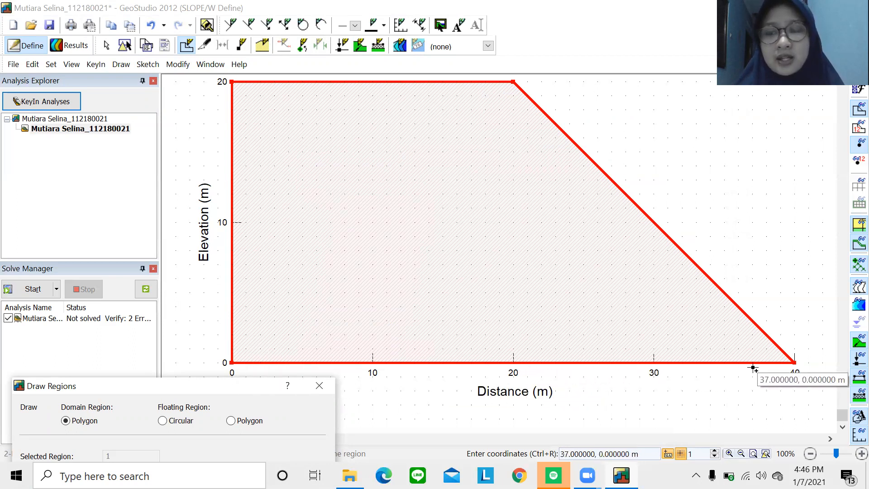
{"action": "left_click_drag", "start_coordinate": [201, 387], "coordinate": [245, 184]}
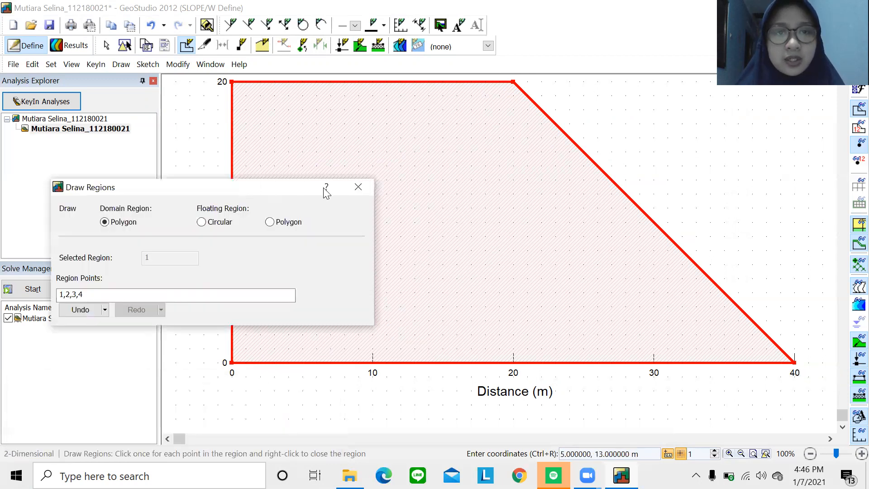
{"action": "left_click", "coordinate": [358, 187]}
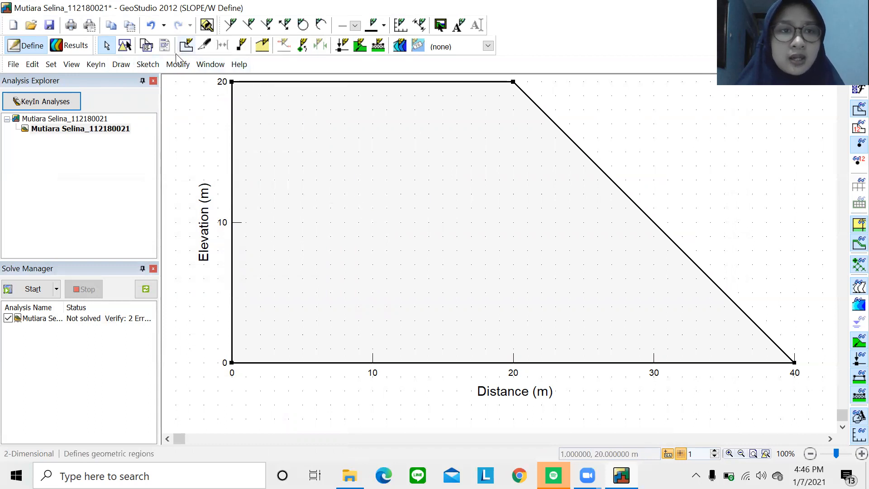
Add a new material named 'Lereng Tunggal Homogen' and keep its yellow colour.
{"action": "left_click", "coordinate": [93, 65]}
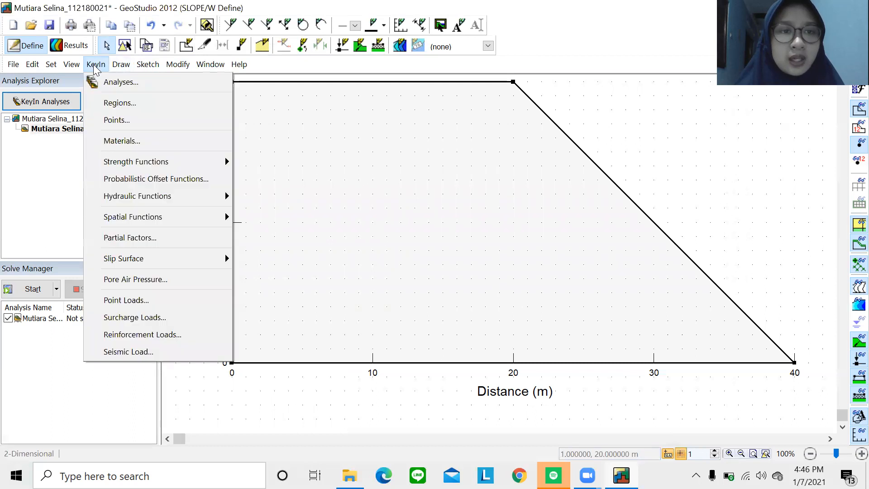
{"action": "left_click", "coordinate": [133, 143]}
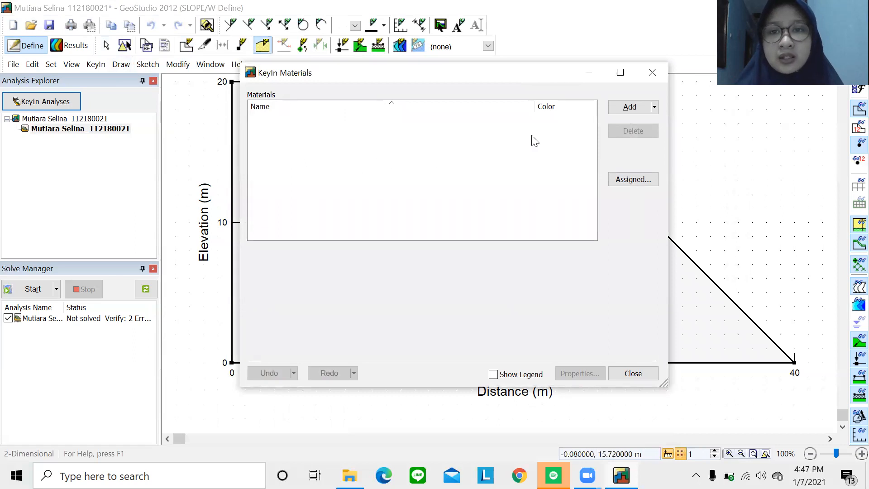
{"action": "left_click", "coordinate": [633, 106]}
{"action": "left_click", "coordinate": [299, 263]}
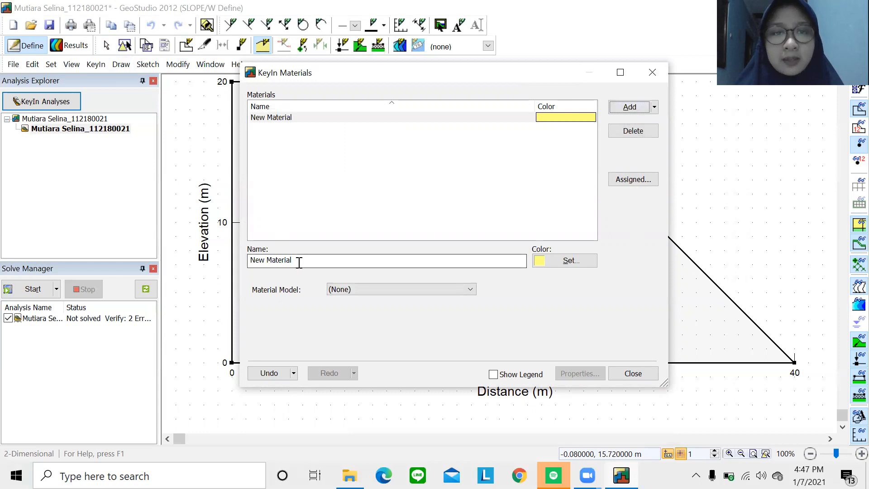
{"action": "left_click_drag", "start_coordinate": [297, 262], "coordinate": [244, 264]}
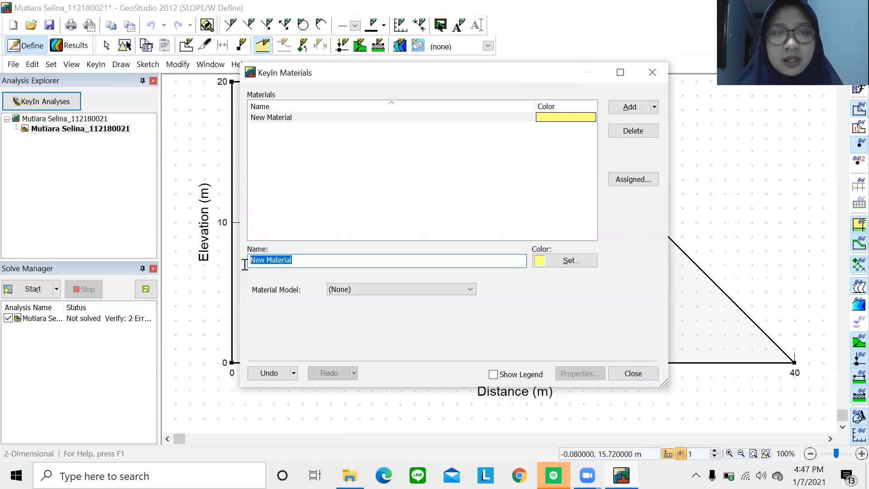
{"action": "key", "text": "BackSpace"}
{"action": "type", "text": "Lereng"}
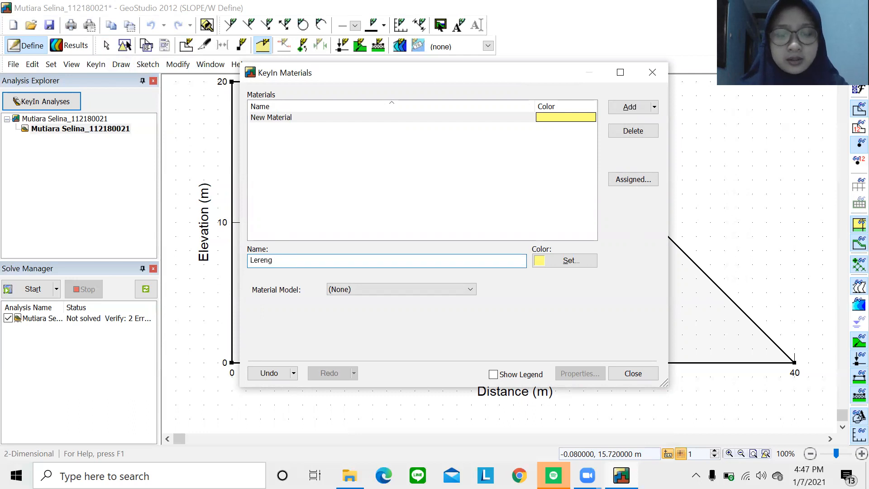
{"action": "type", "text": " Tunggal H"}
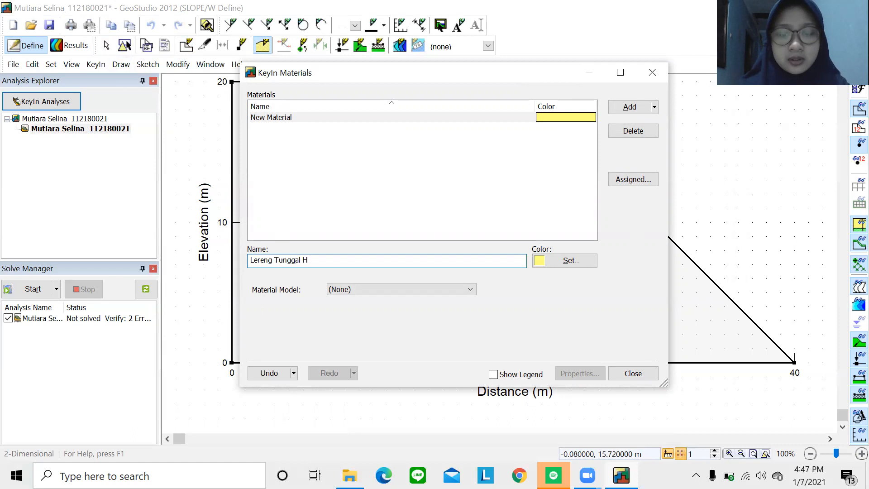
{"action": "type", "text": "omogen"}
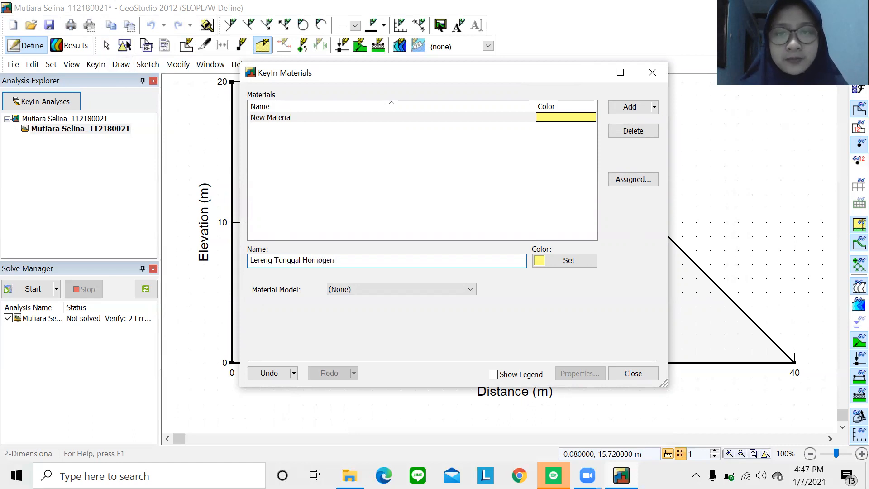
{"action": "left_click", "coordinate": [563, 259]}
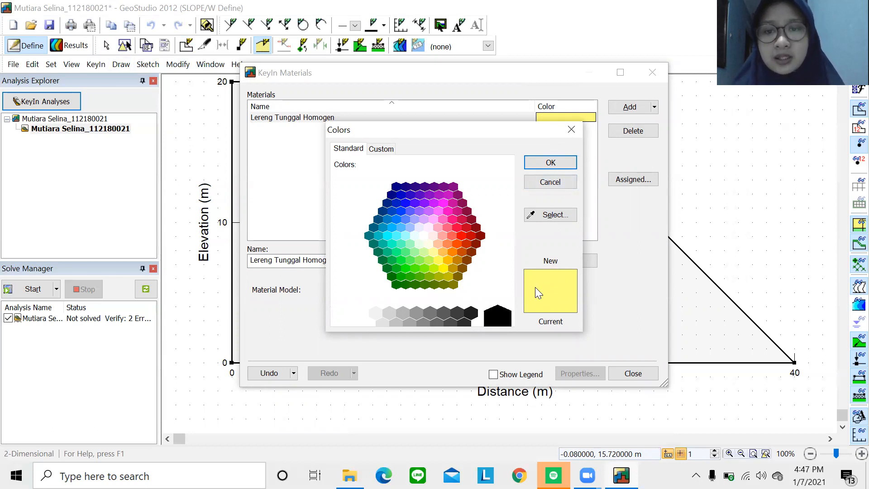
{"action": "left_click", "coordinate": [551, 164]}
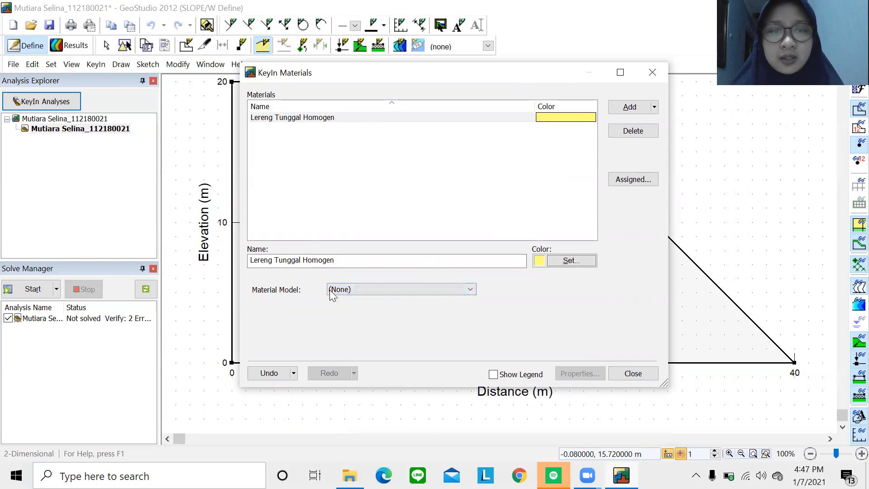
Make it Mohr-Coulomb with unit weight 27 kN/m³, phi 17° and cohesion 11 kPa.
{"action": "left_click", "coordinate": [348, 291]}
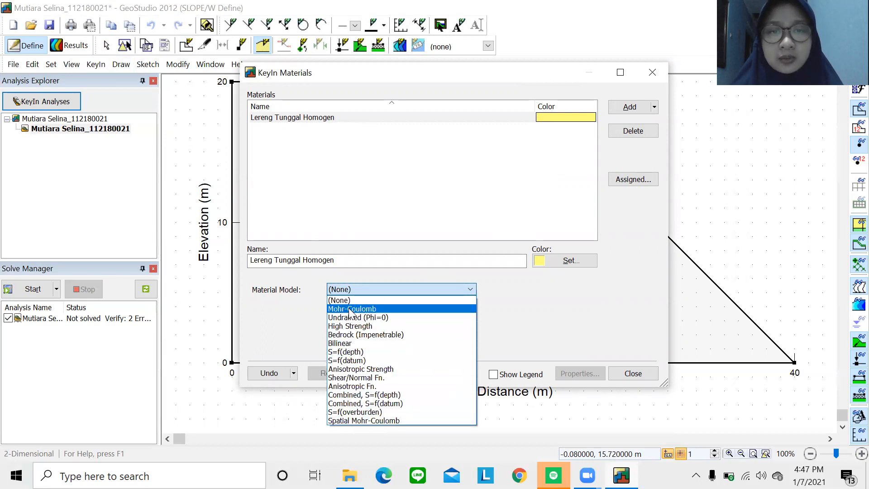
{"action": "left_click", "coordinate": [349, 308]}
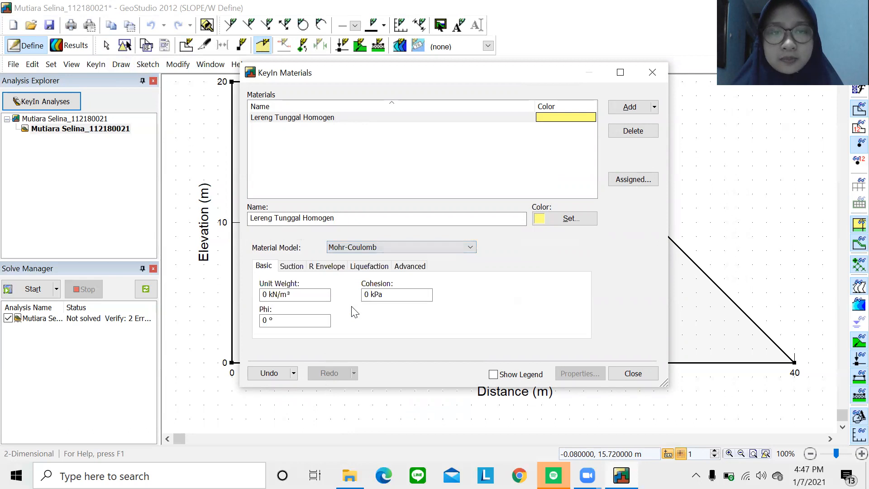
{"action": "left_click", "coordinate": [267, 295]}
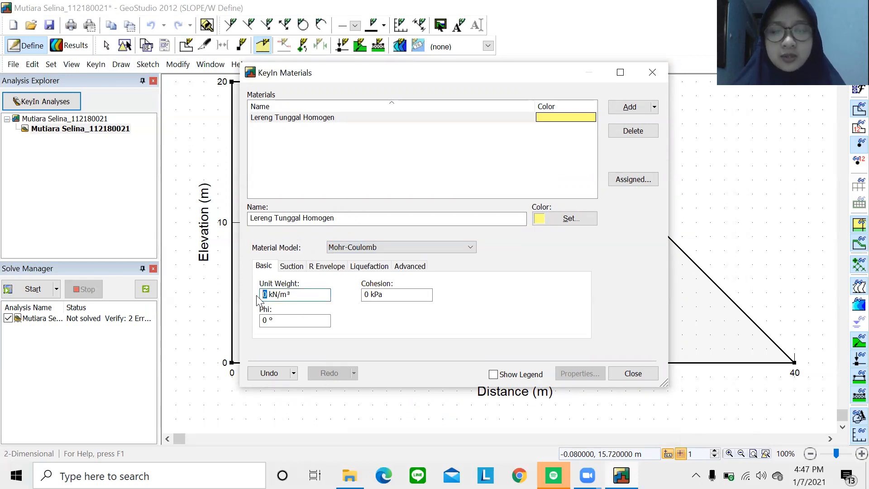
{"action": "type", "text": "27"}
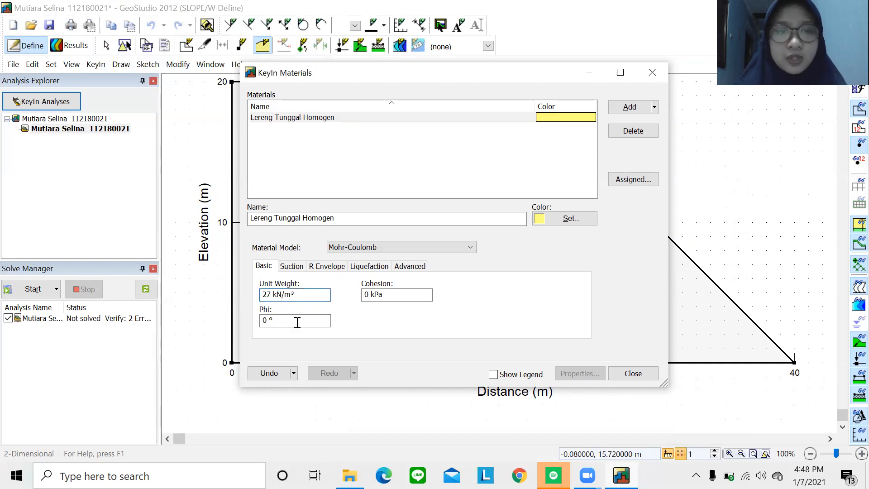
{"action": "left_click", "coordinate": [269, 323]}
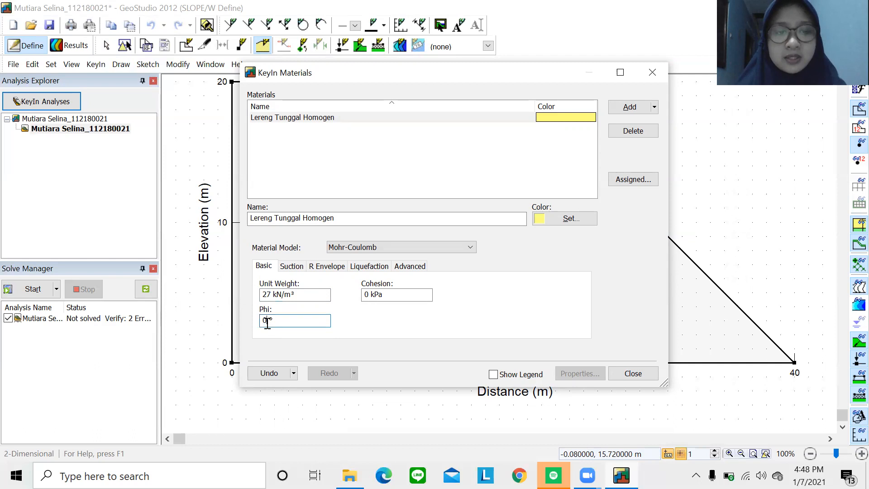
{"action": "type", "text": "17"}
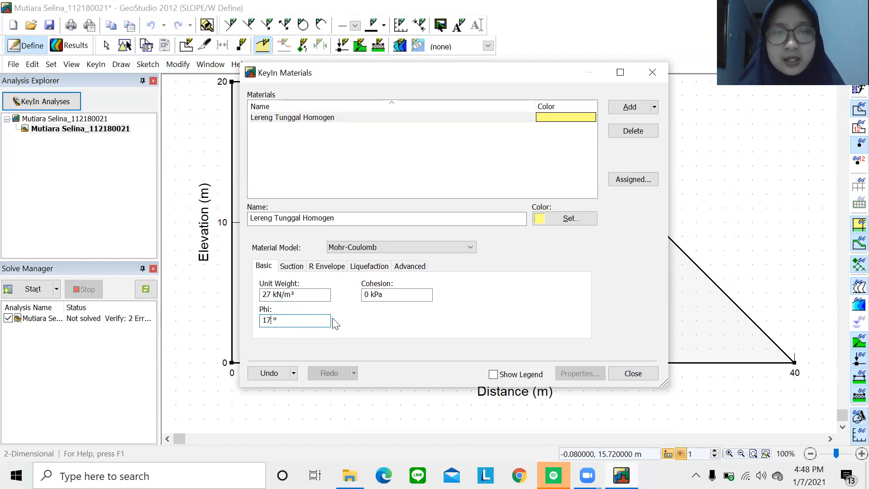
{"action": "left_click", "coordinate": [367, 295]}
{"action": "left_click_drag", "start_coordinate": [369, 300], "coordinate": [363, 298]}
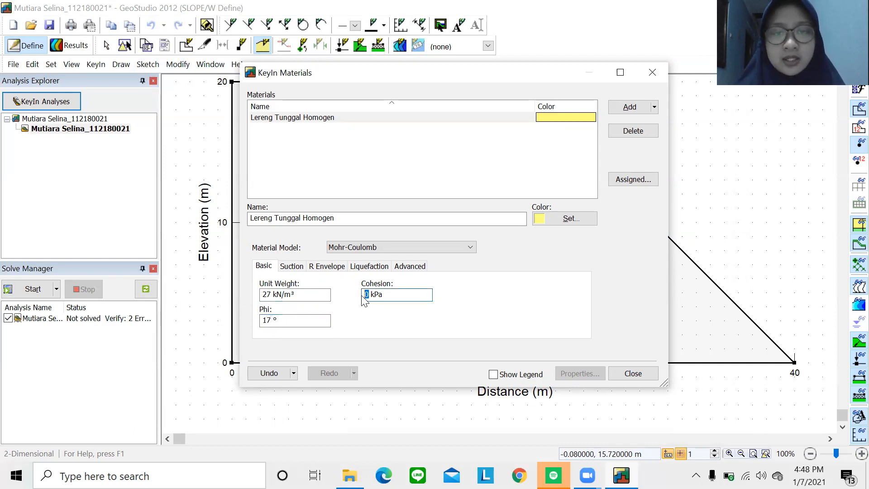
{"action": "type", "text": "11"}
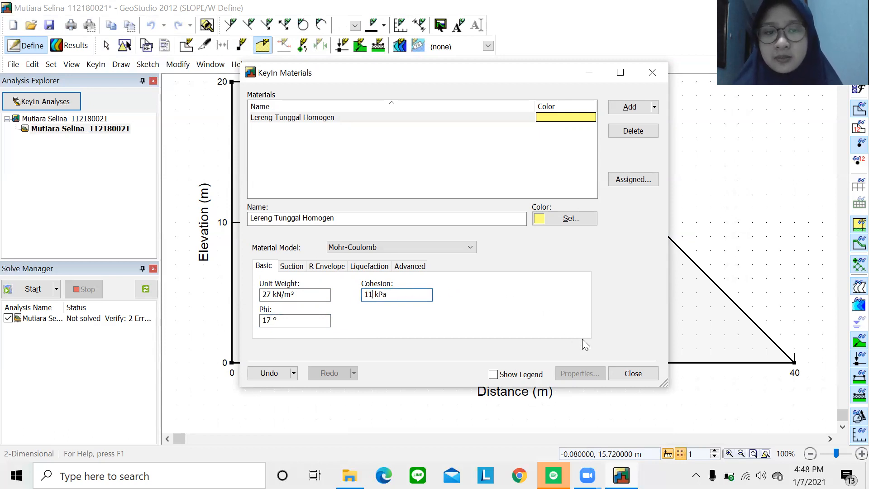
{"action": "left_click", "coordinate": [633, 372]}
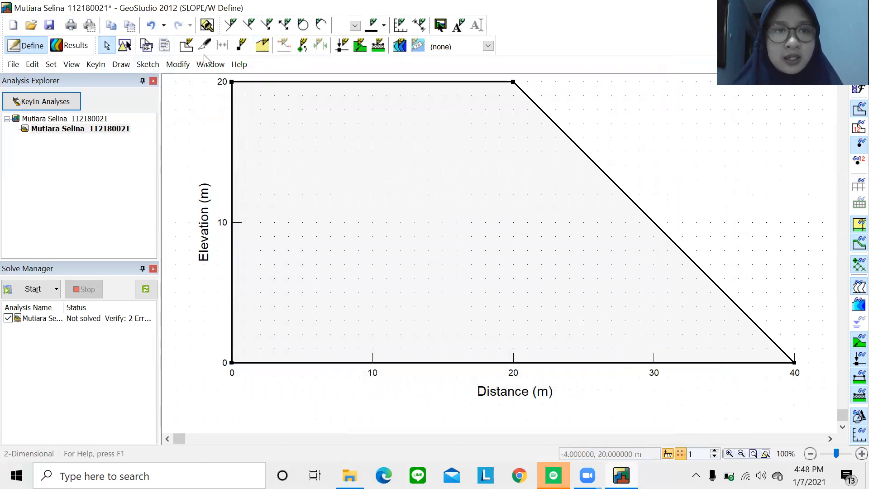
Apply the yellow Lereng Tunggal Homogen material to the slope region and finish assigning.
{"action": "left_click", "coordinate": [262, 47]}
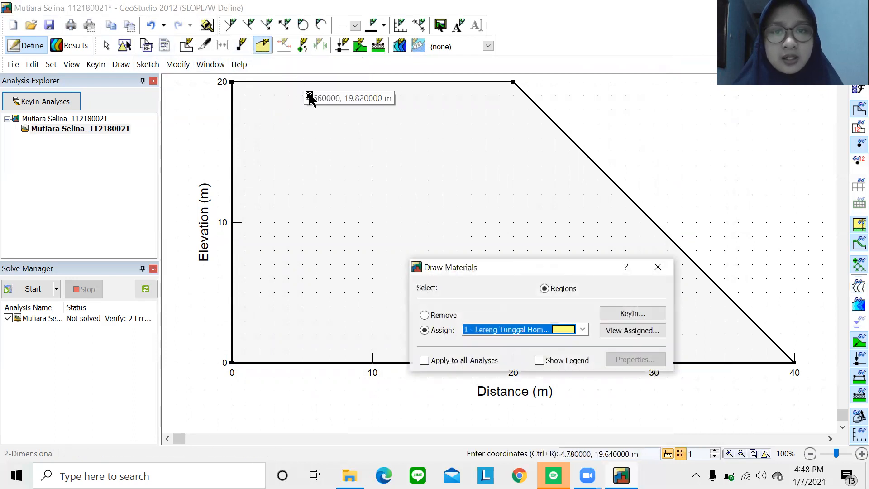
{"action": "left_click", "coordinate": [389, 190]}
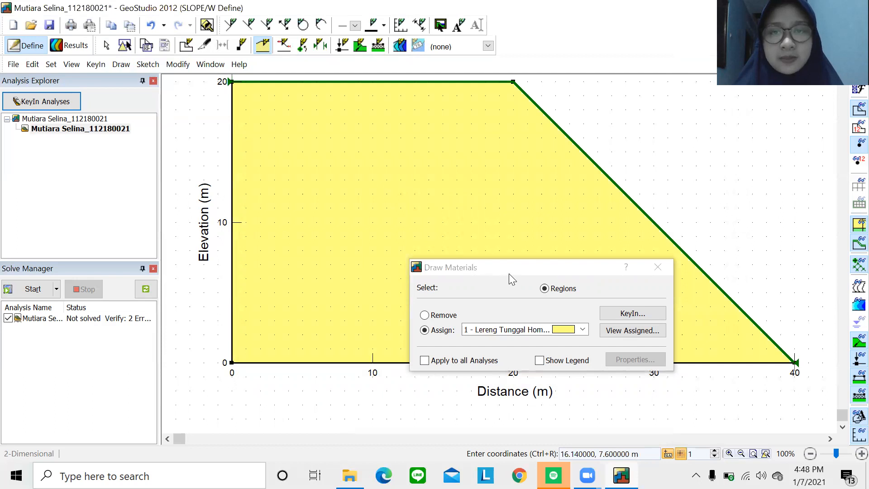
{"action": "left_click", "coordinate": [543, 270]}
{"action": "left_click_drag", "start_coordinate": [544, 266], "coordinate": [572, 112]}
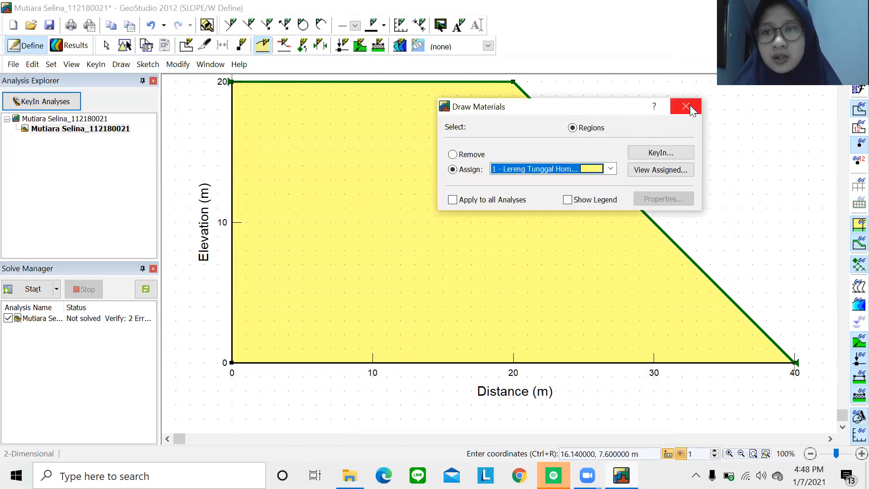
{"action": "left_click", "coordinate": [690, 105]}
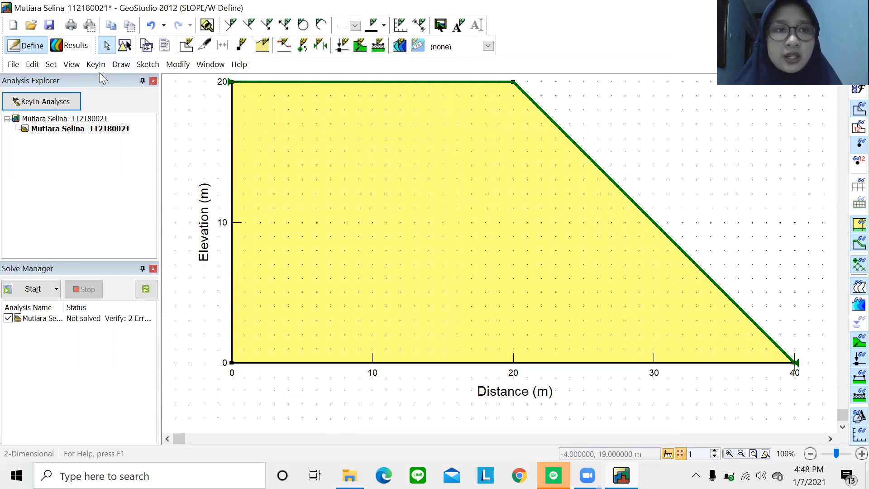
Set a slip entry range along the crest from 15 to 20 m with the exit at the toe.
{"action": "left_click", "coordinate": [130, 66]}
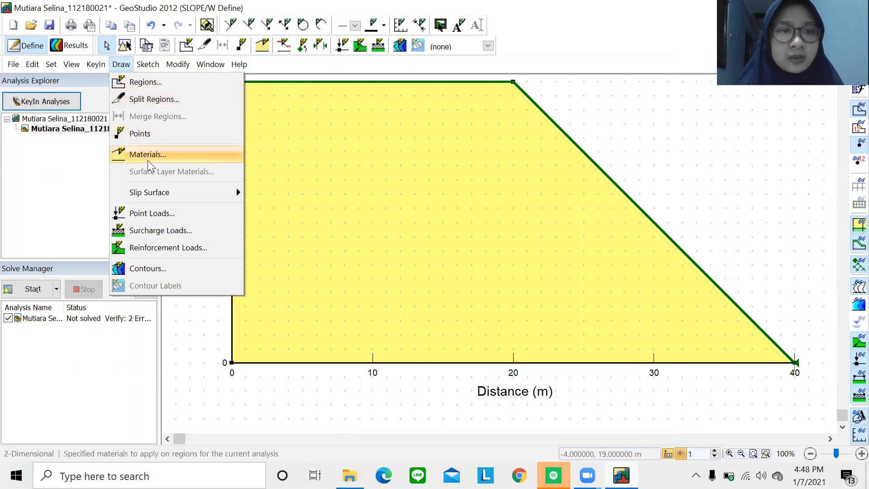
{"action": "mouse_move", "coordinate": [215, 191]}
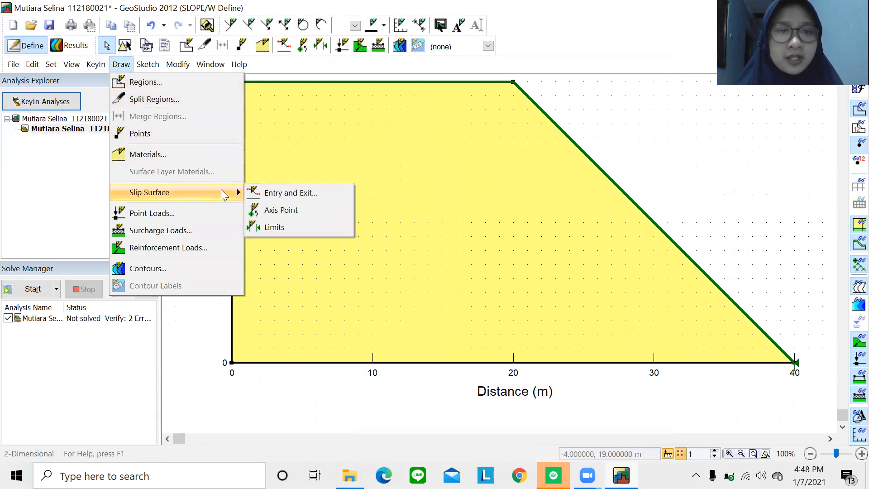
{"action": "left_click", "coordinate": [268, 196]}
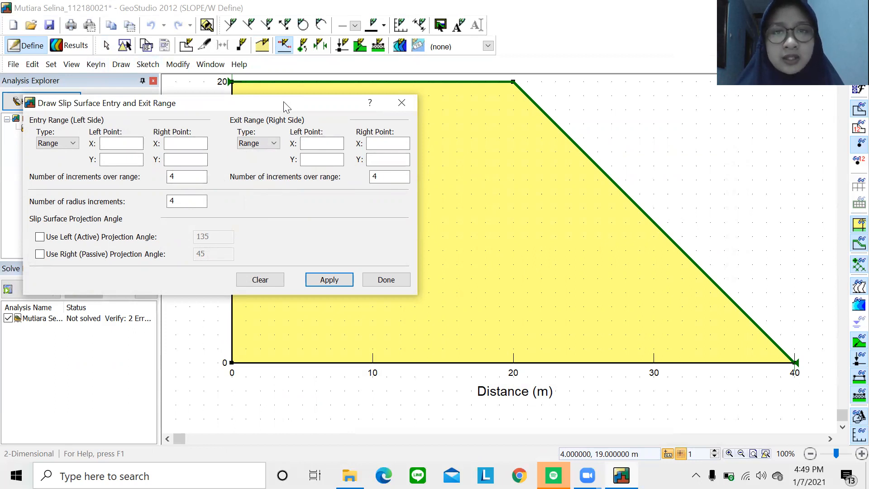
{"action": "left_click_drag", "start_coordinate": [285, 107], "coordinate": [174, 268]}
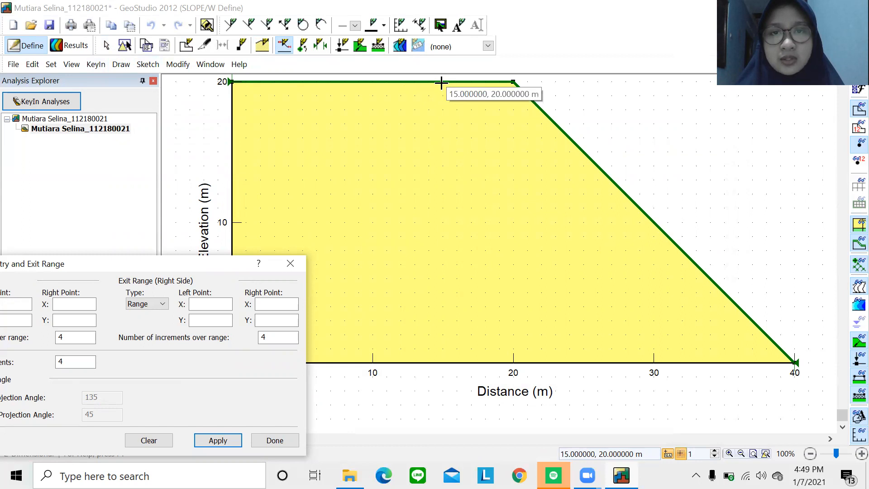
{"action": "left_click_drag", "start_coordinate": [443, 82], "coordinate": [502, 80]}
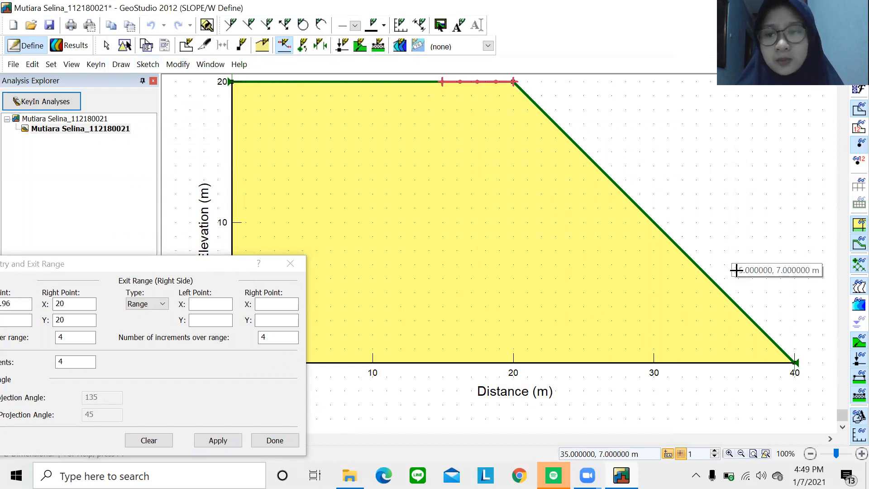
{"action": "left_click", "coordinate": [795, 361]}
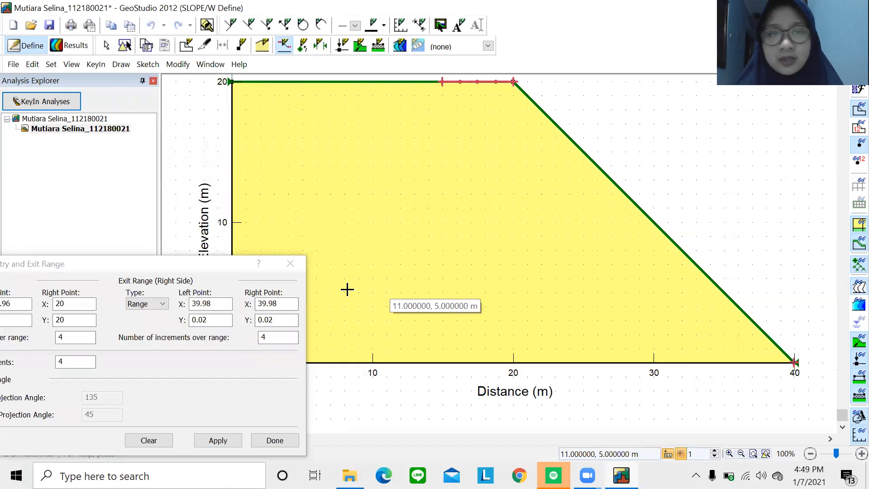
{"action": "left_click", "coordinate": [169, 264]}
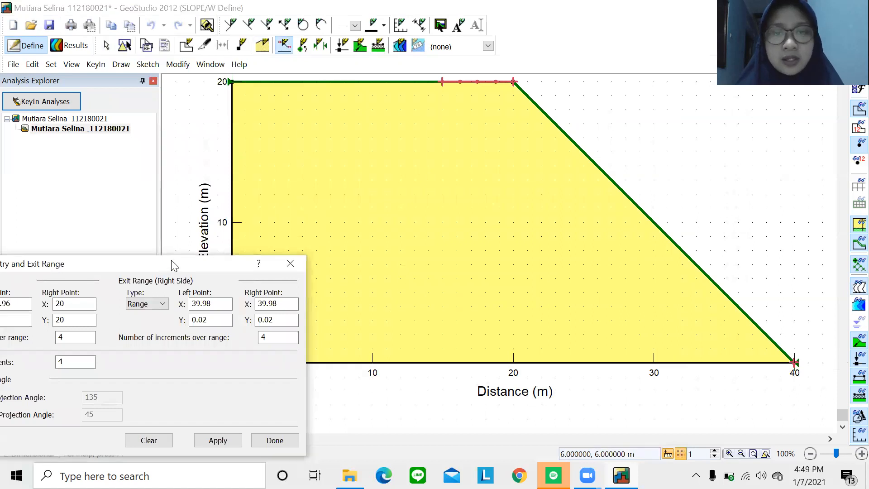
{"action": "left_click_drag", "start_coordinate": [174, 265], "coordinate": [364, 102]}
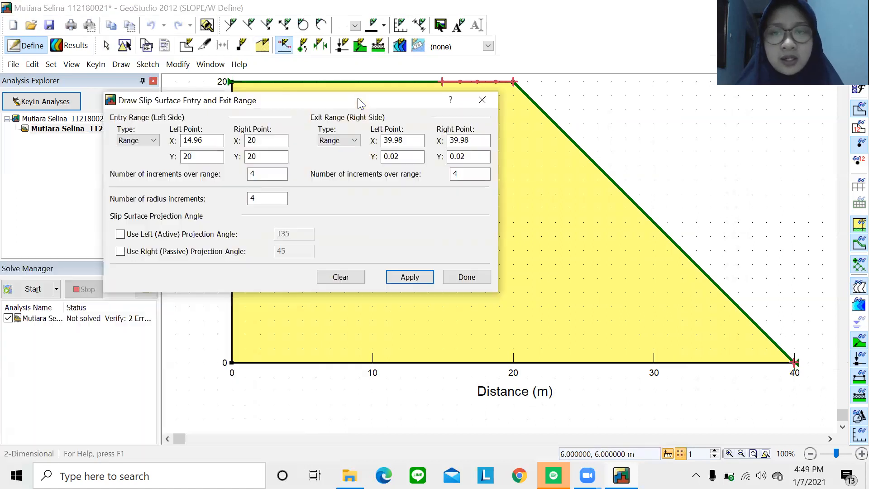
{"action": "left_click", "coordinate": [410, 277]}
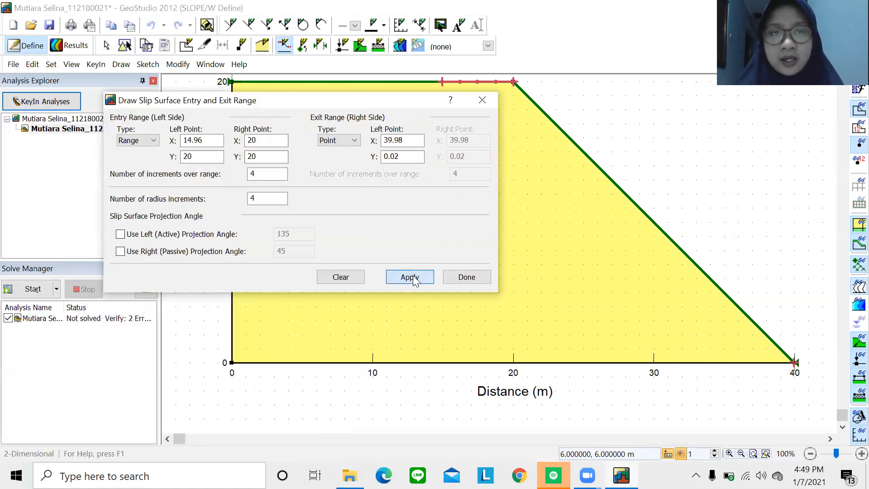
{"action": "left_click", "coordinate": [471, 277]}
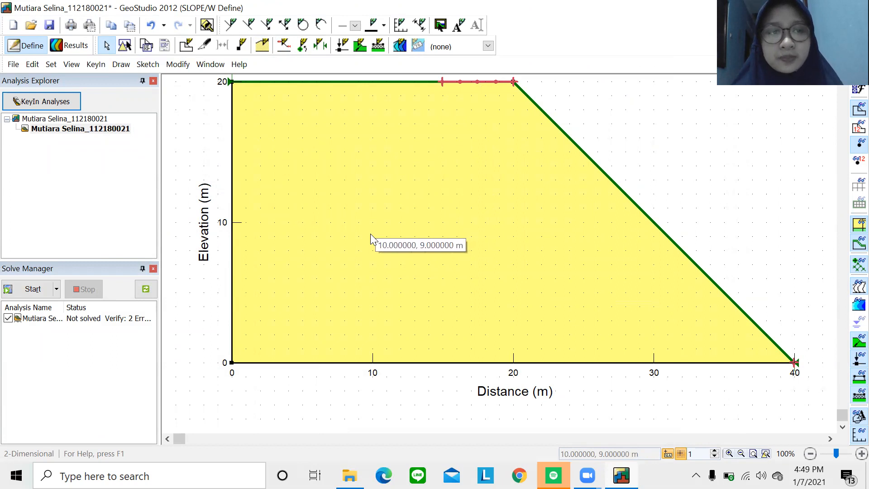
Run the analysis and scroll to critical slip surface 8 with factor of safety 0.581.
{"action": "left_click", "coordinate": [31, 288]}
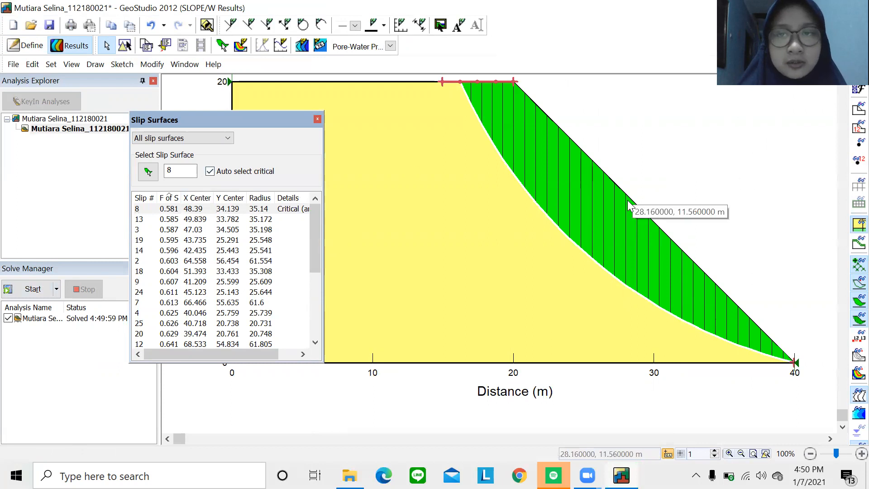
{"action": "scroll", "coordinate": [627, 200], "scroll_direction": "down", "scroll_amount": 2}
{"action": "scroll", "coordinate": [627, 200], "scroll_direction": "down", "scroll_amount": 1}
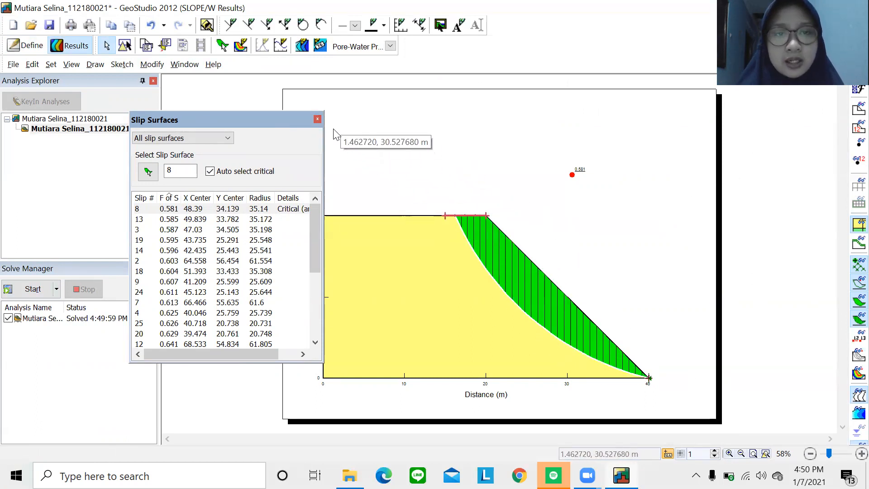
Close the slip surface list, briefly show all 25 trial surfaces, then hide them again.
{"action": "left_click", "coordinate": [318, 120]}
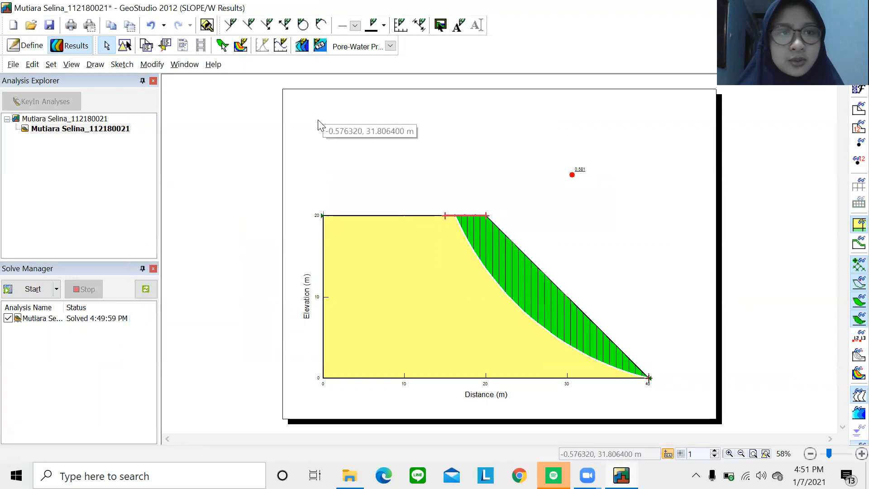
{"action": "left_click", "coordinate": [101, 66]}
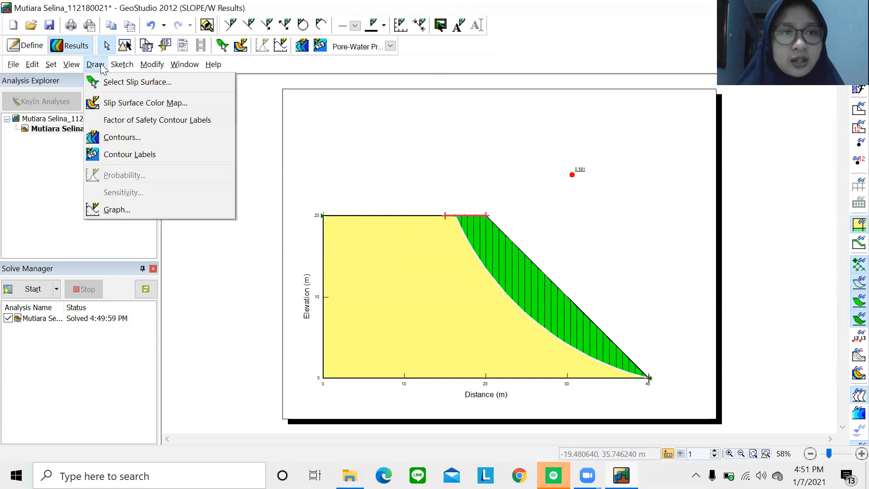
{"action": "left_click", "coordinate": [111, 103]}
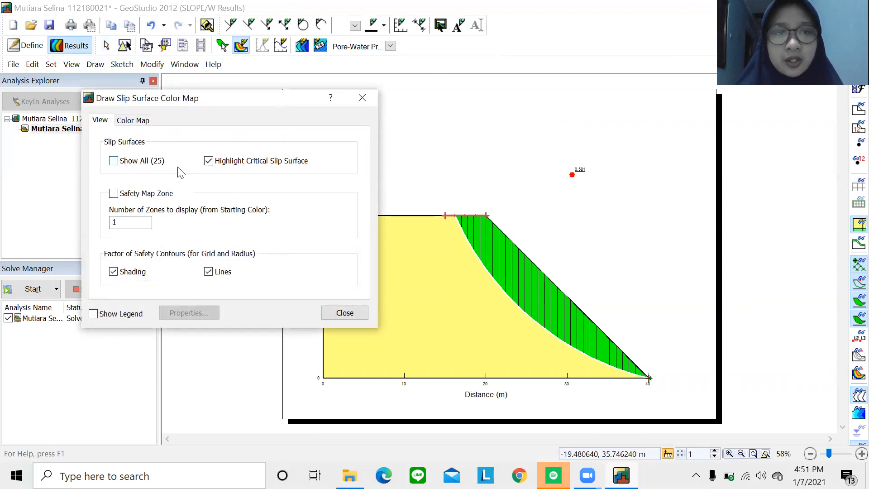
{"action": "left_click", "coordinate": [113, 161]}
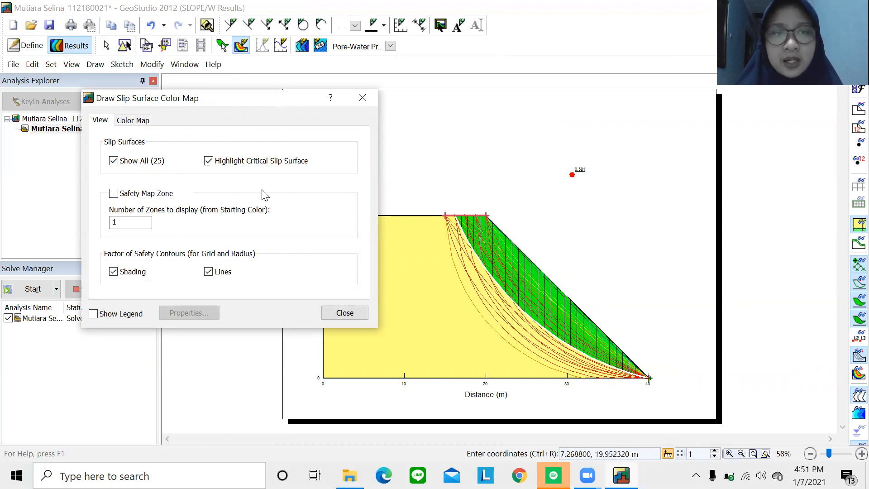
{"action": "left_click", "coordinate": [114, 161]}
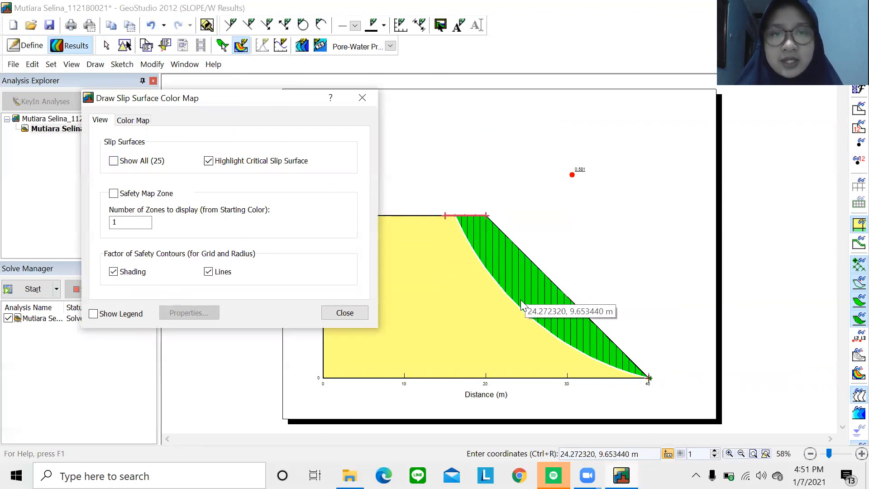
{"action": "left_click", "coordinate": [362, 98]}
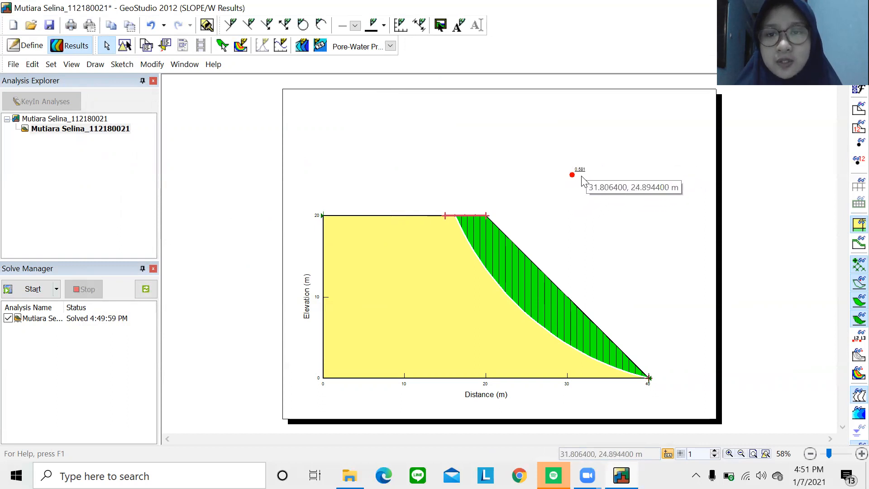
Zoom in on the results drawing and open the View Object Information window.
{"action": "scroll", "coordinate": [583, 181], "scroll_direction": "up", "scroll_amount": 1}
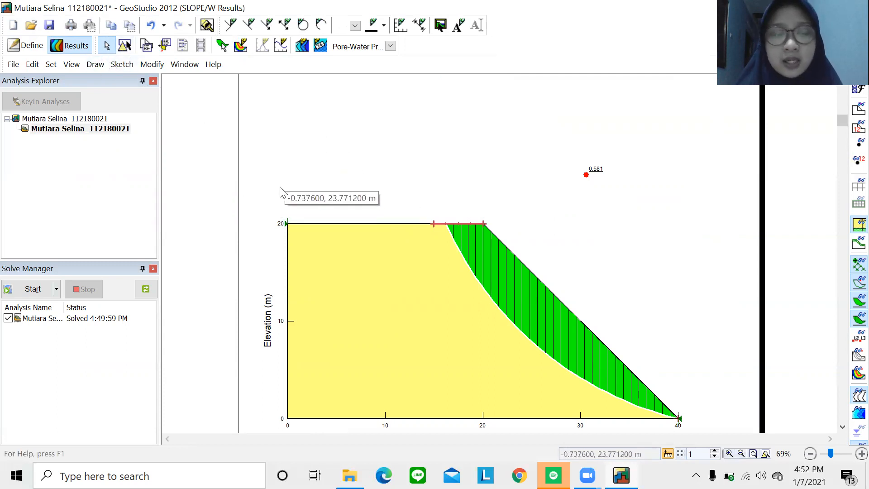
{"action": "left_click", "coordinate": [70, 67]}
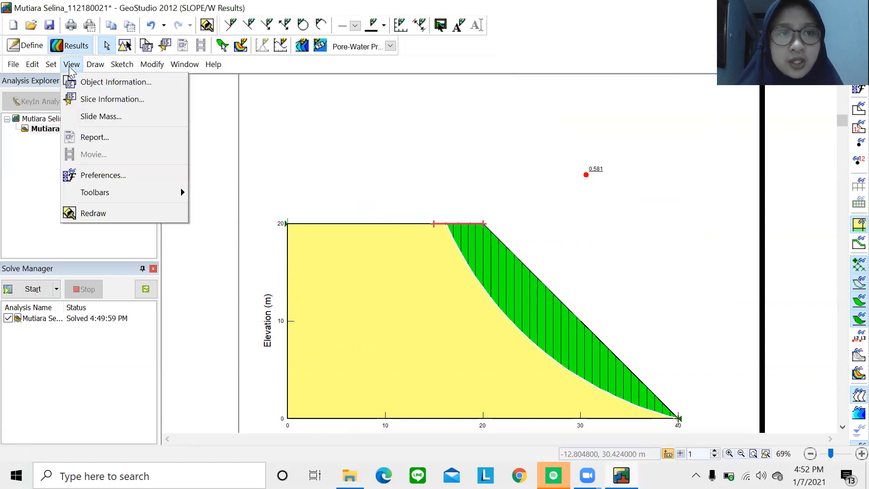
{"action": "left_click", "coordinate": [117, 84]}
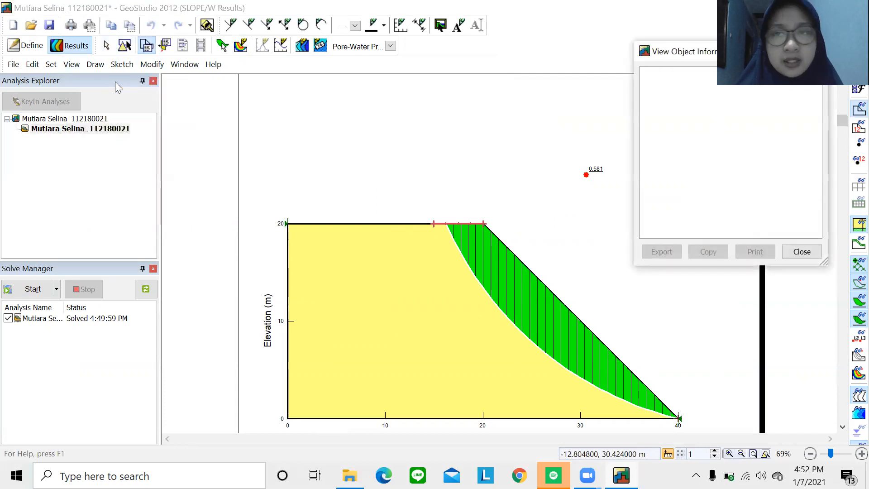
Inspect the soil region's properties (27 kN/m³, 11 kPa, 17°), then close the information window.
{"action": "left_click_drag", "start_coordinate": [654, 59], "coordinate": [511, 26]}
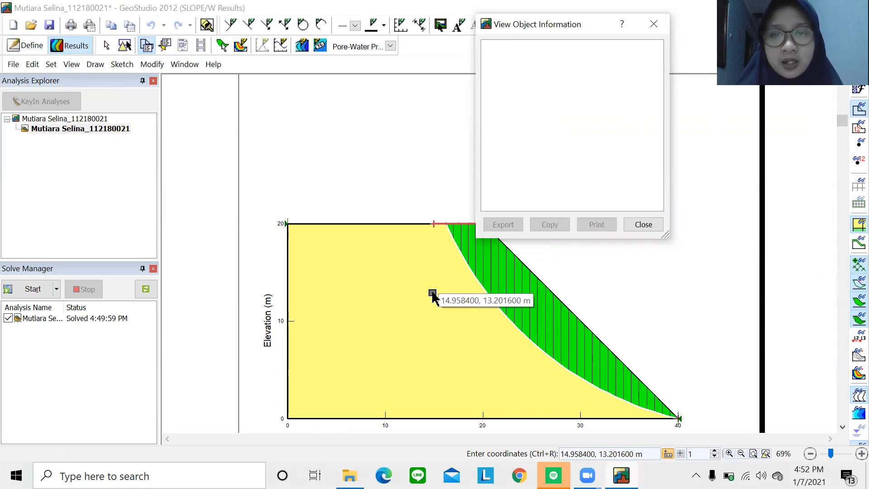
{"action": "left_click", "coordinate": [417, 323]}
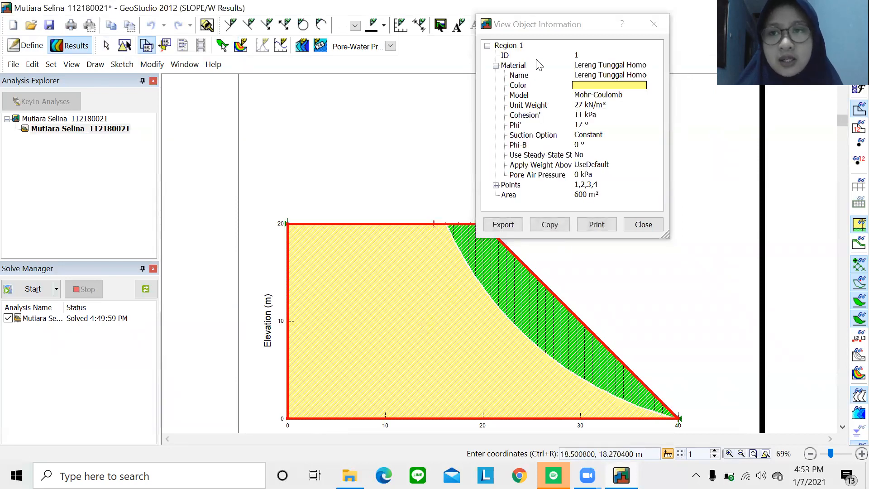
{"action": "left_click_drag", "start_coordinate": [575, 25], "coordinate": [583, 27]}
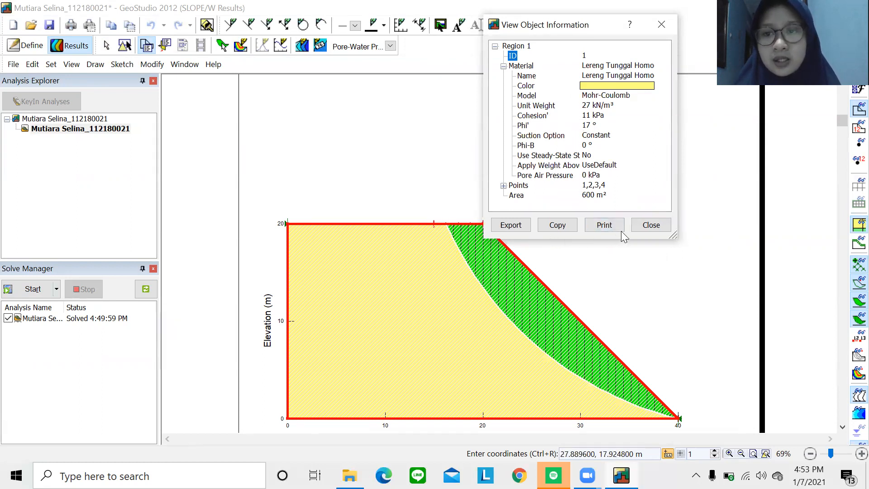
{"action": "left_click", "coordinate": [642, 225]}
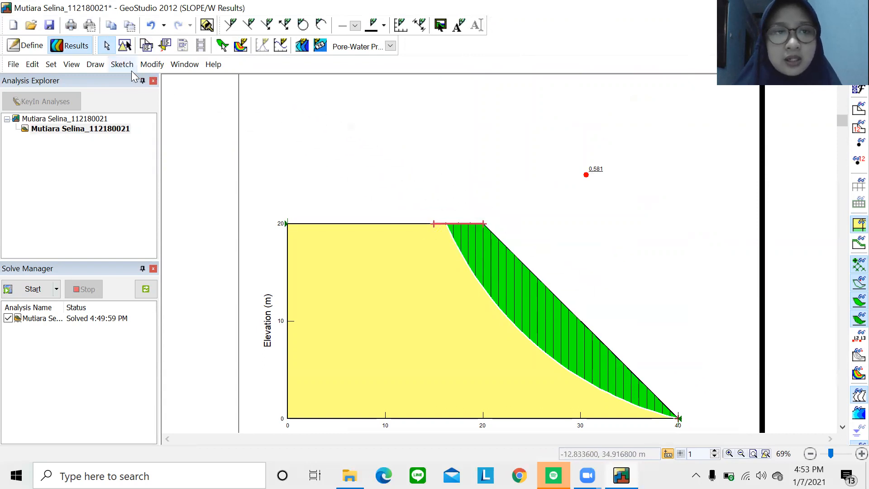
Open slice information and view the free body diagrams of slices 27 and 30 near the toe.
{"action": "left_click", "coordinate": [78, 65]}
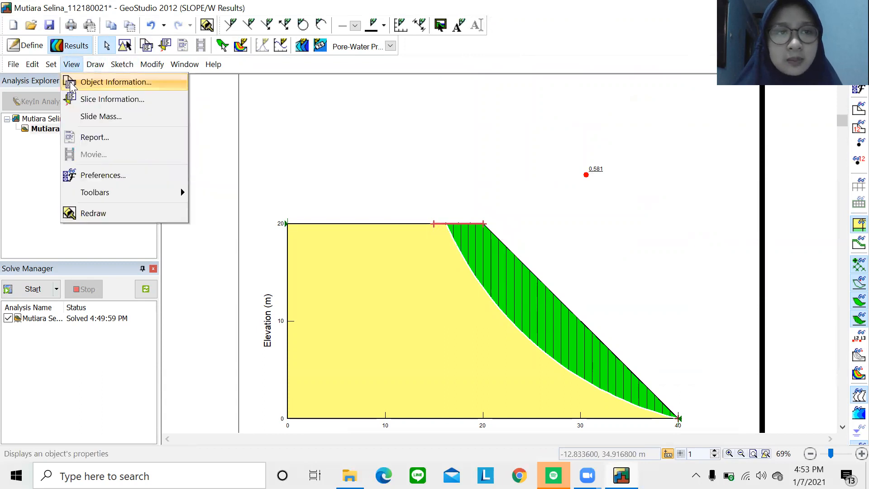
{"action": "left_click", "coordinate": [75, 102]}
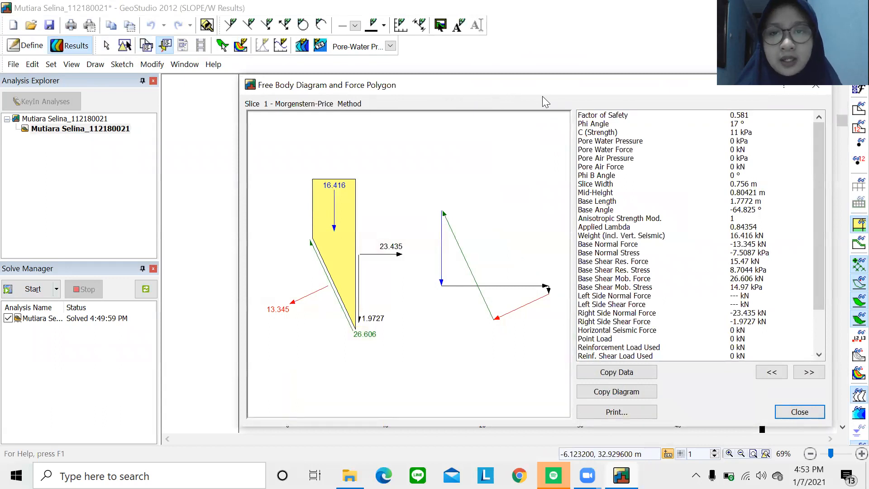
{"action": "left_click_drag", "start_coordinate": [542, 96], "coordinate": [481, 102]}
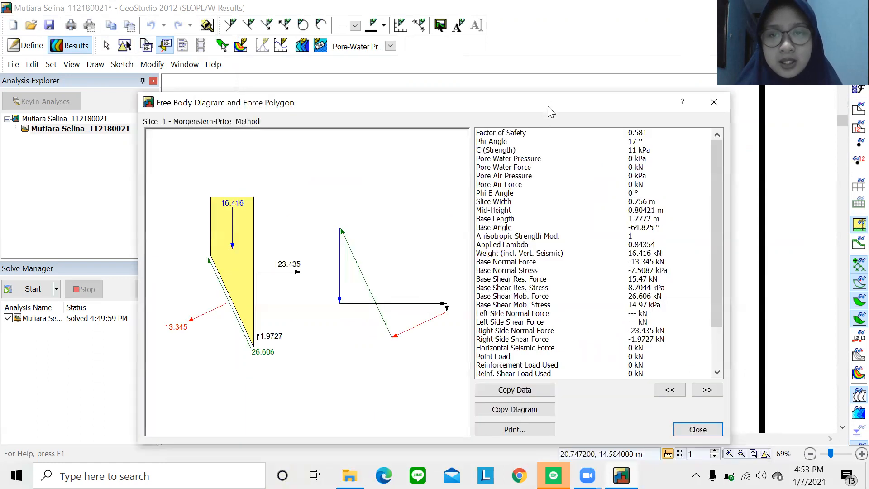
{"action": "left_click_drag", "start_coordinate": [549, 110], "coordinate": [331, 99]}
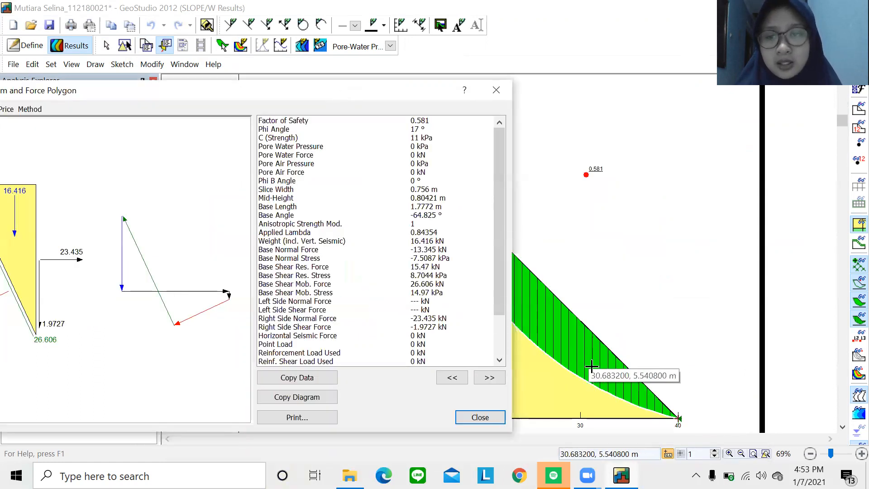
{"action": "left_click", "coordinate": [650, 402]}
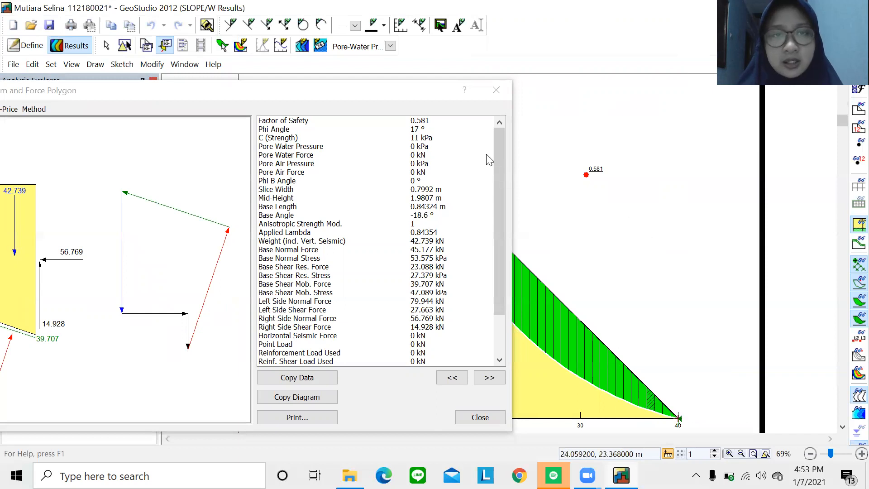
{"action": "left_click", "coordinate": [393, 91]}
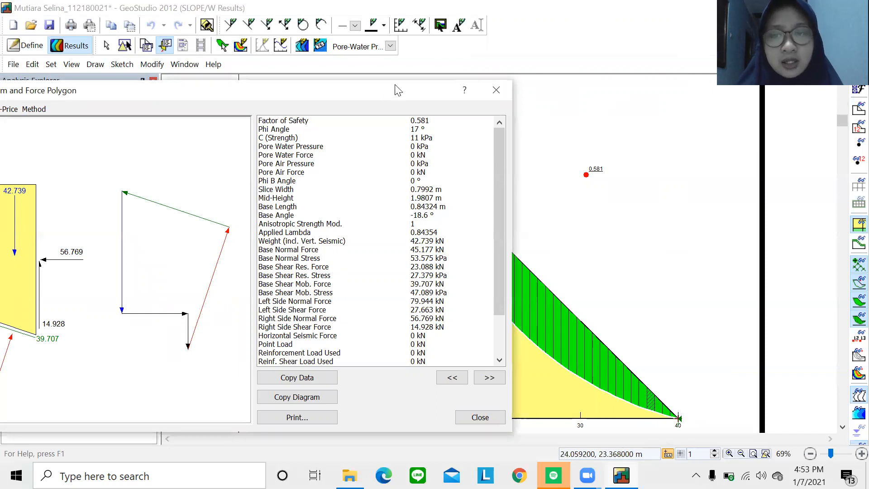
{"action": "left_click_drag", "start_coordinate": [395, 89], "coordinate": [481, 80]}
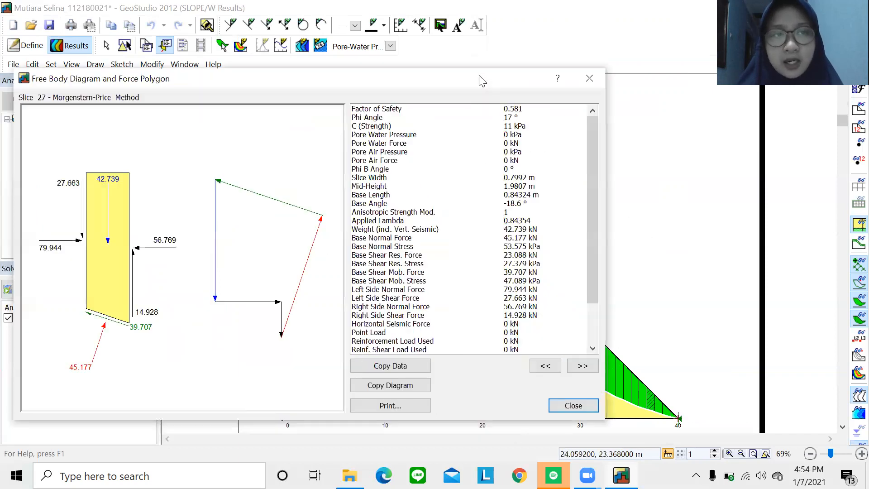
{"action": "left_click", "coordinate": [674, 417]}
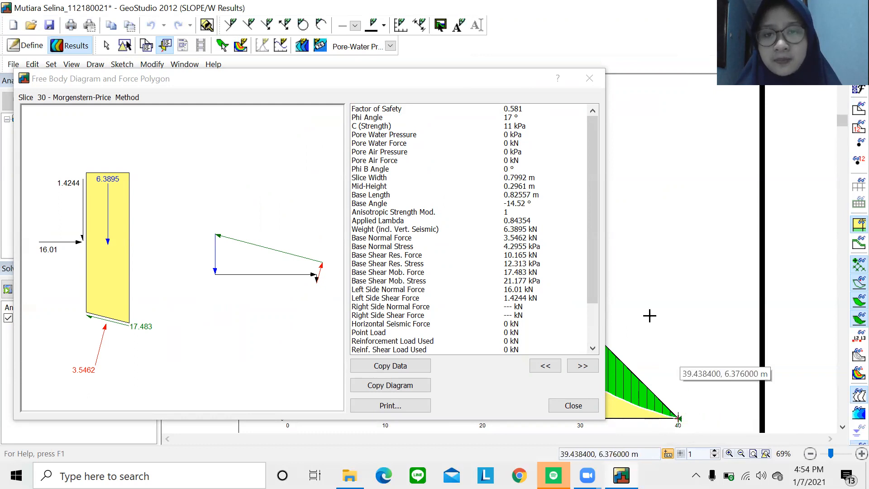
Review slice 15's free body diagram (weight 142.18 kN), copy its data, and close.
{"action": "left_click", "coordinate": [468, 85]}
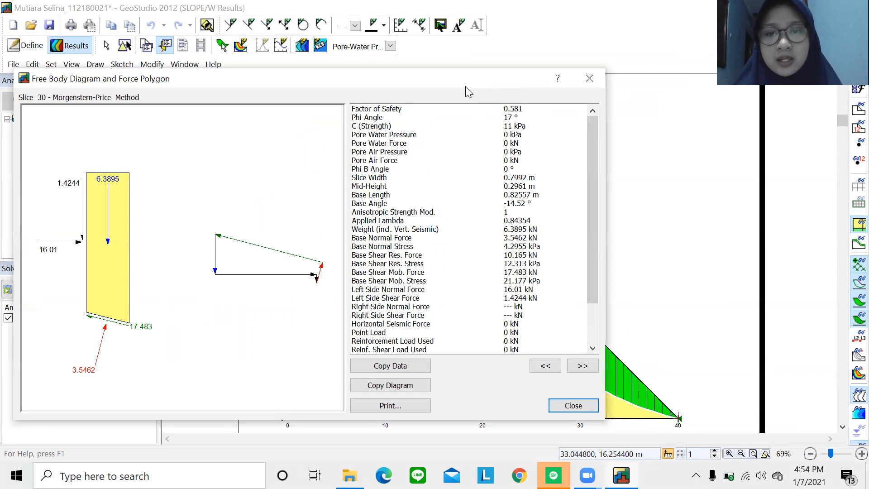
{"action": "left_click_drag", "start_coordinate": [466, 87], "coordinate": [377, 260]}
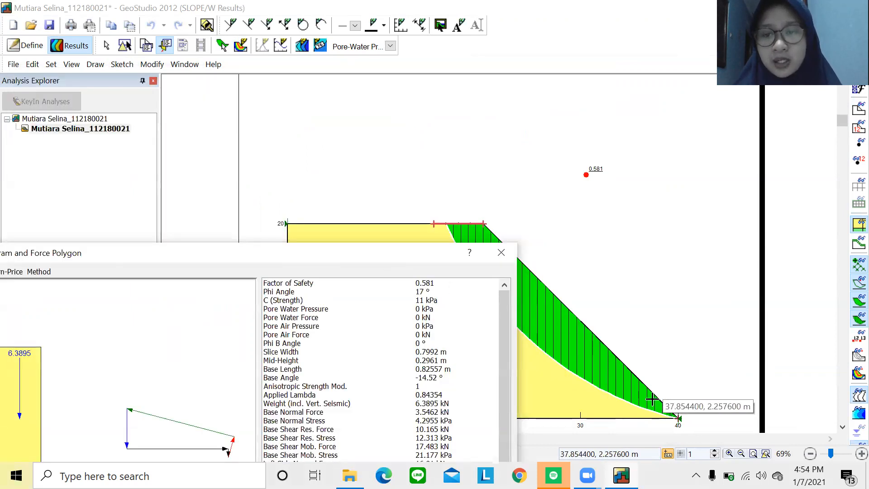
{"action": "left_click", "coordinate": [555, 312]}
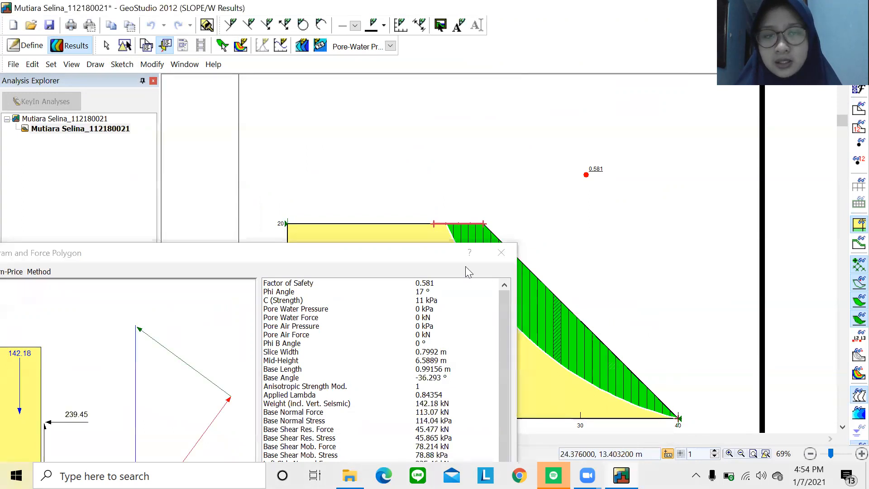
{"action": "left_click", "coordinate": [415, 254]}
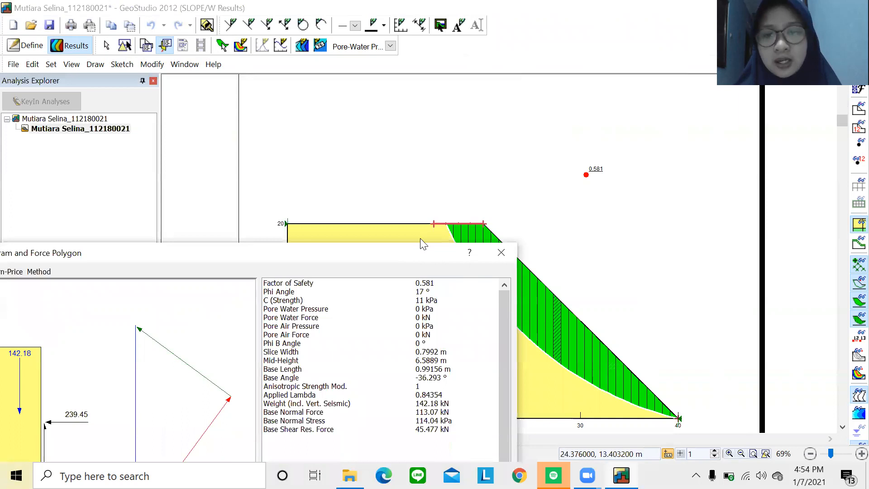
{"action": "left_click_drag", "start_coordinate": [421, 241], "coordinate": [431, 121]}
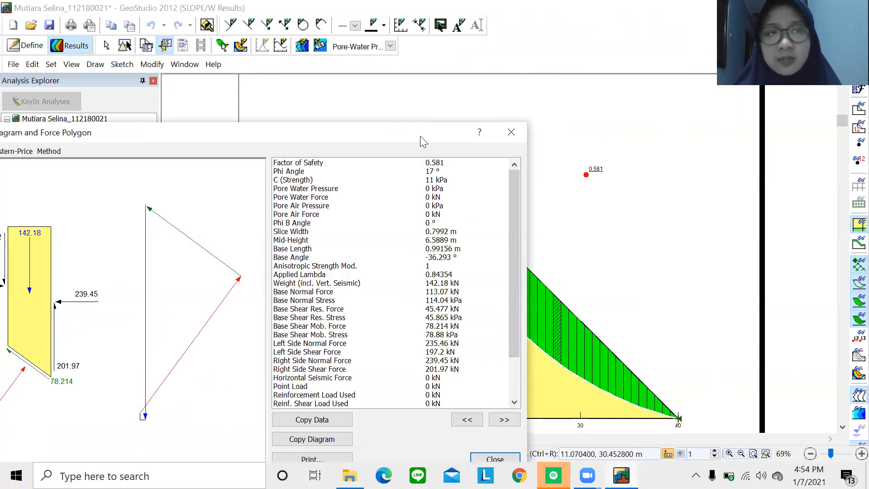
{"action": "left_click_drag", "start_coordinate": [397, 139], "coordinate": [538, 89]}
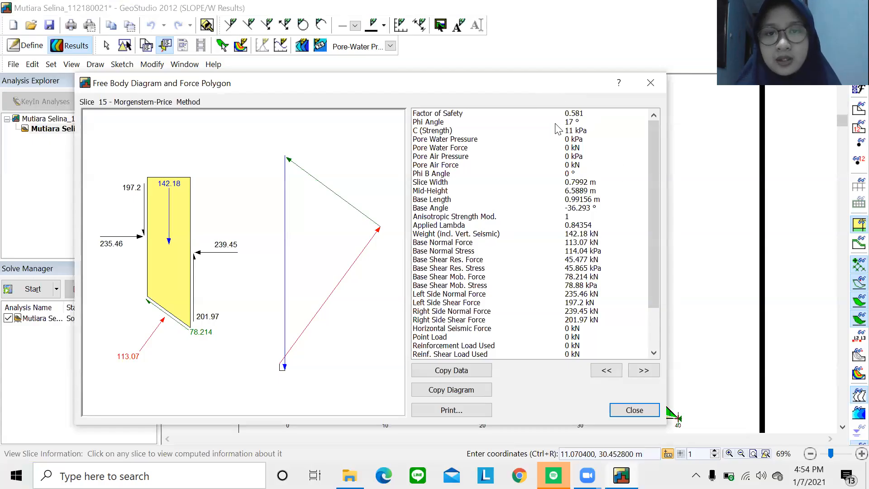
{"action": "left_click_drag", "start_coordinate": [658, 255], "coordinate": [655, 216]}
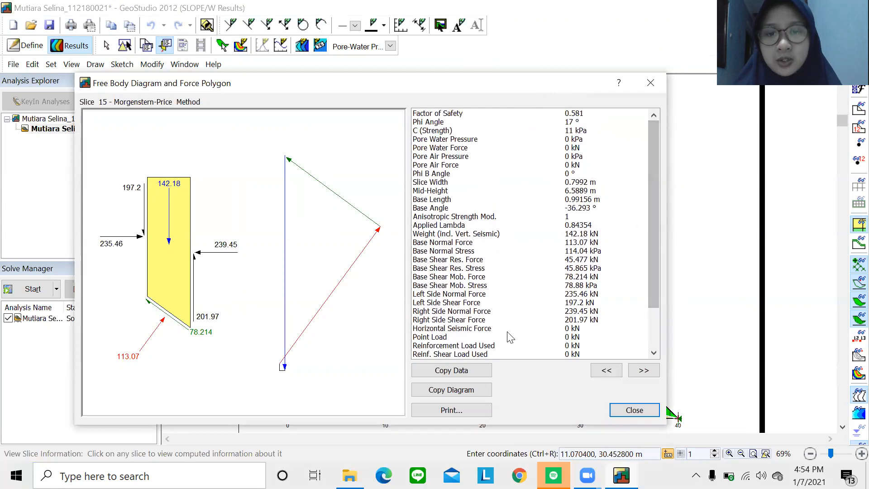
{"action": "left_click", "coordinate": [469, 373]}
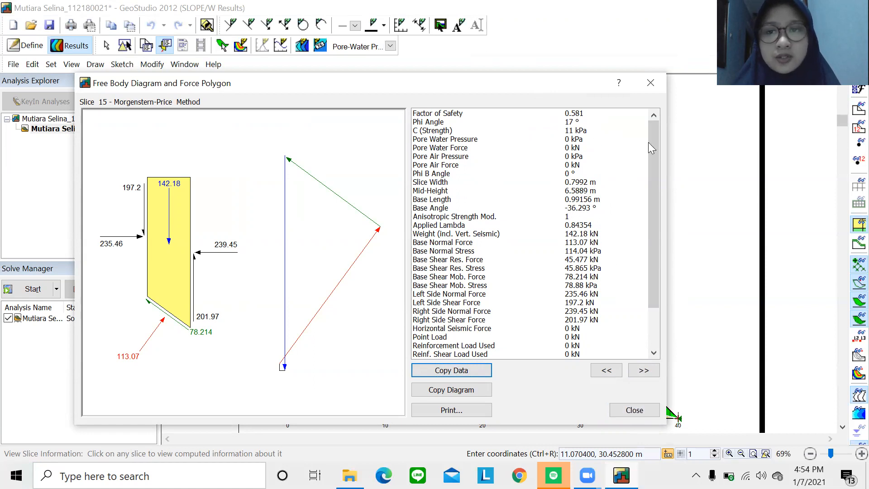
{"action": "left_click", "coordinate": [632, 410]}
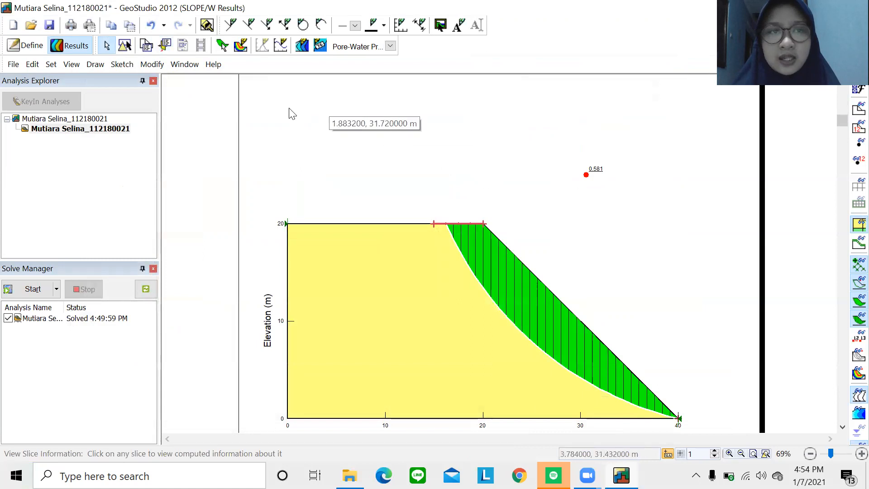
Show the full slide mass summary (113.26 m³, 3,058 kN weight), copy it, and close.
{"action": "left_click", "coordinate": [70, 66]}
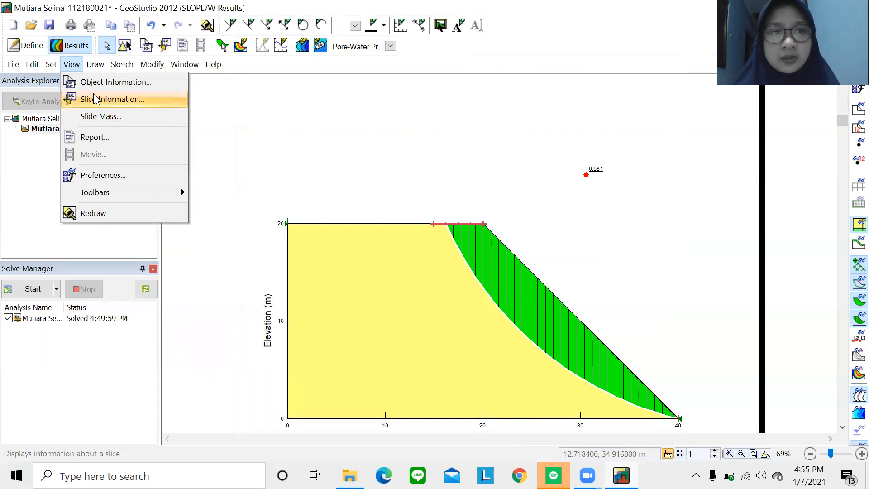
{"action": "left_click", "coordinate": [103, 119]}
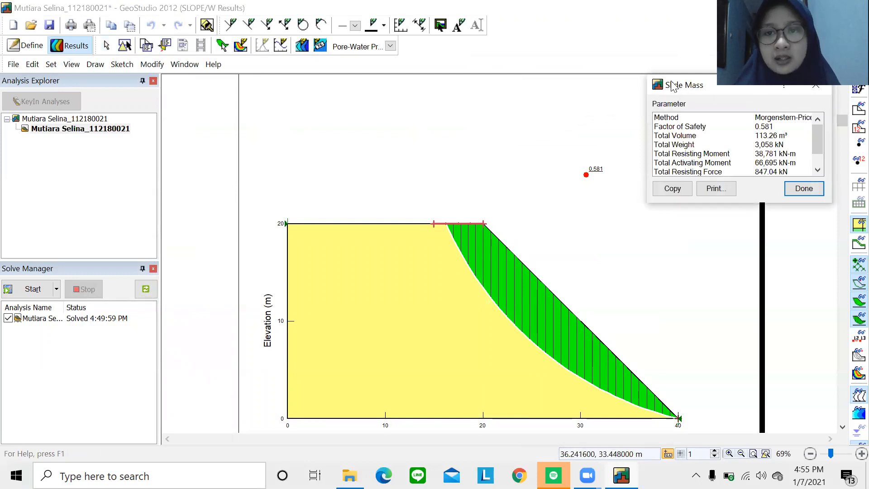
{"action": "left_click_drag", "start_coordinate": [674, 86], "coordinate": [515, 59]}
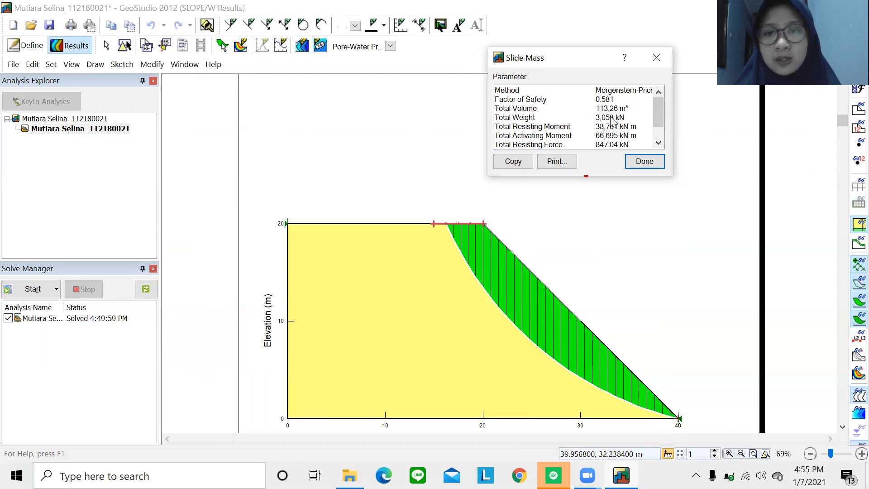
{"action": "left_click", "coordinate": [658, 134]}
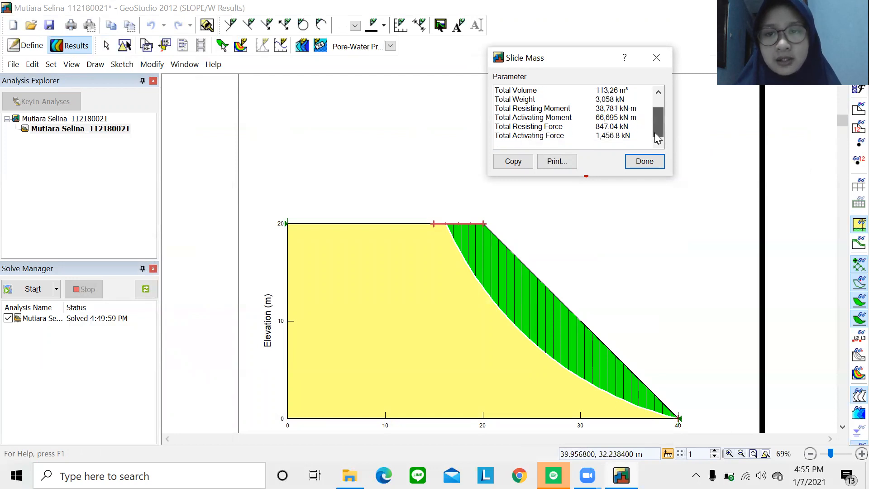
{"action": "left_click_drag", "start_coordinate": [589, 175], "coordinate": [590, 196]}
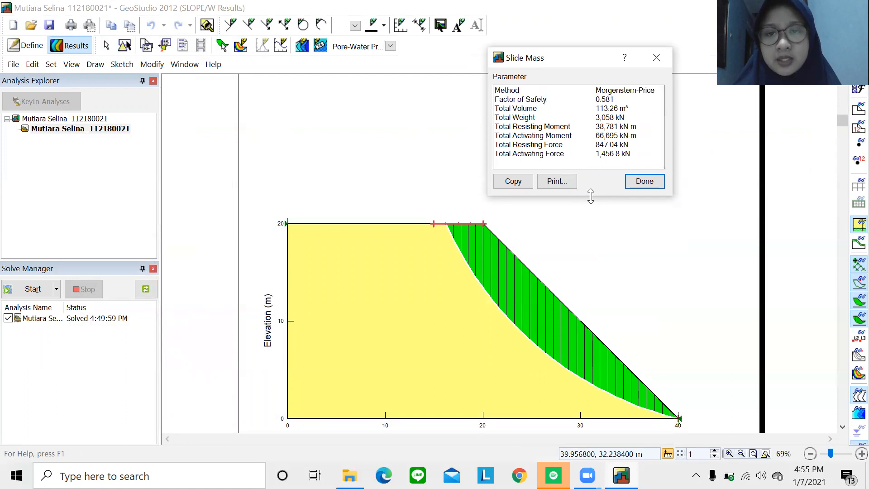
{"action": "left_click", "coordinate": [505, 185]}
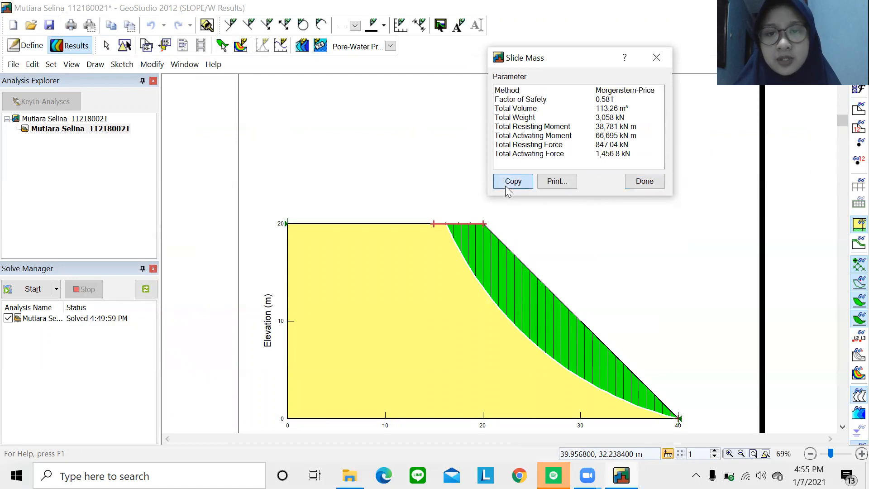
{"action": "left_click", "coordinate": [653, 181]}
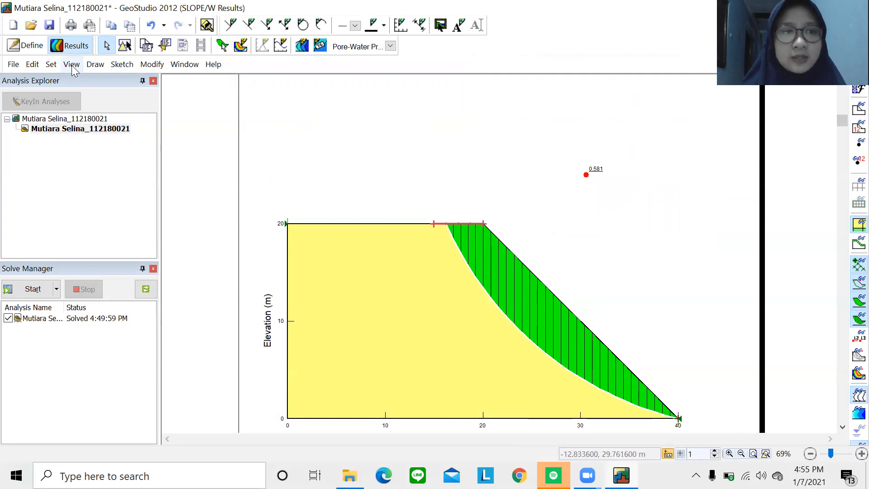
Save the solved model and zoom out to 58% to show the whole page.
{"action": "left_click", "coordinate": [50, 26]}
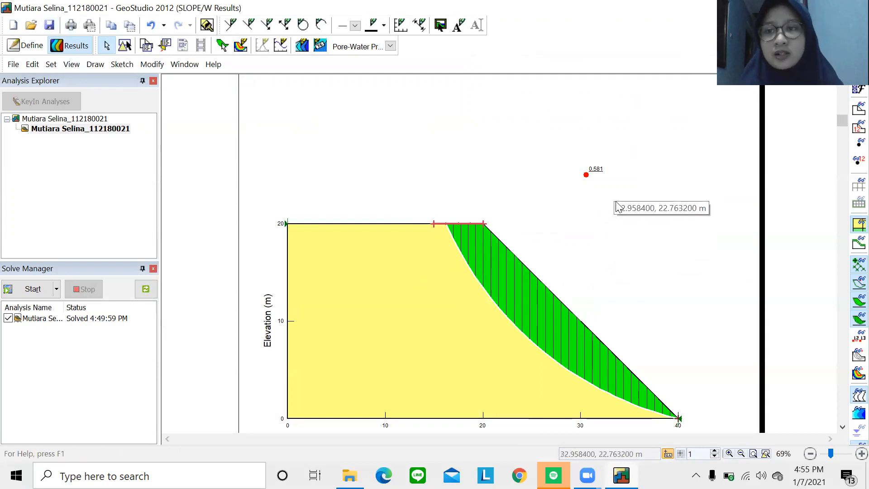
{"action": "scroll", "coordinate": [611, 279], "scroll_direction": "down", "scroll_amount": 1}
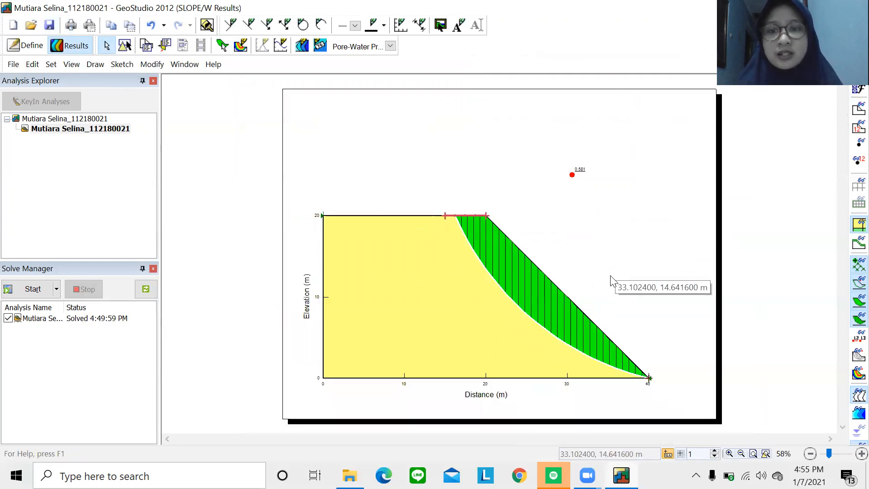